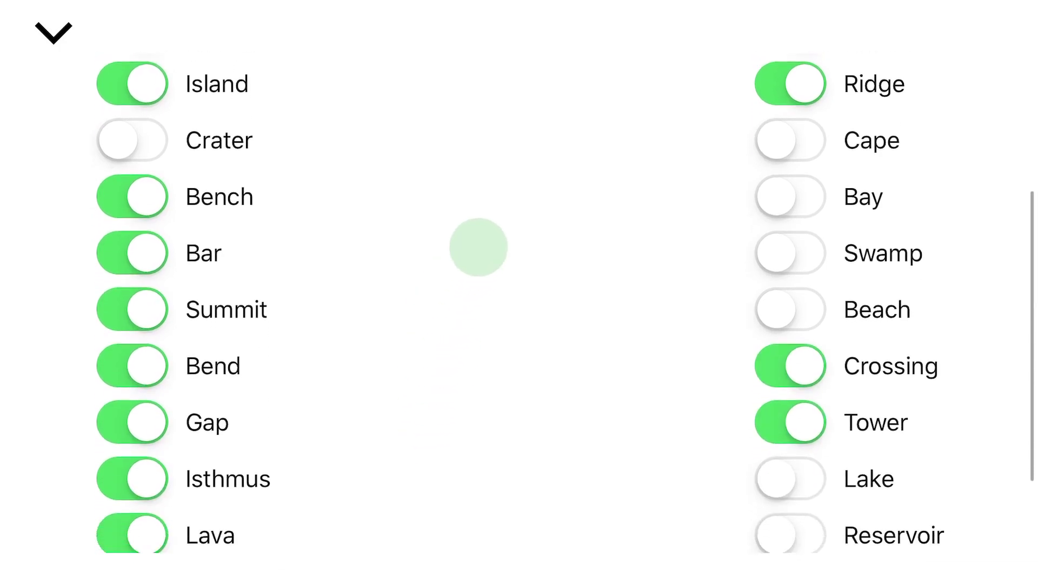
- Review the feature types and pin search radius settings, and export the anchor-point results for the pin
left_click_drag(491, 413, 451, 502)
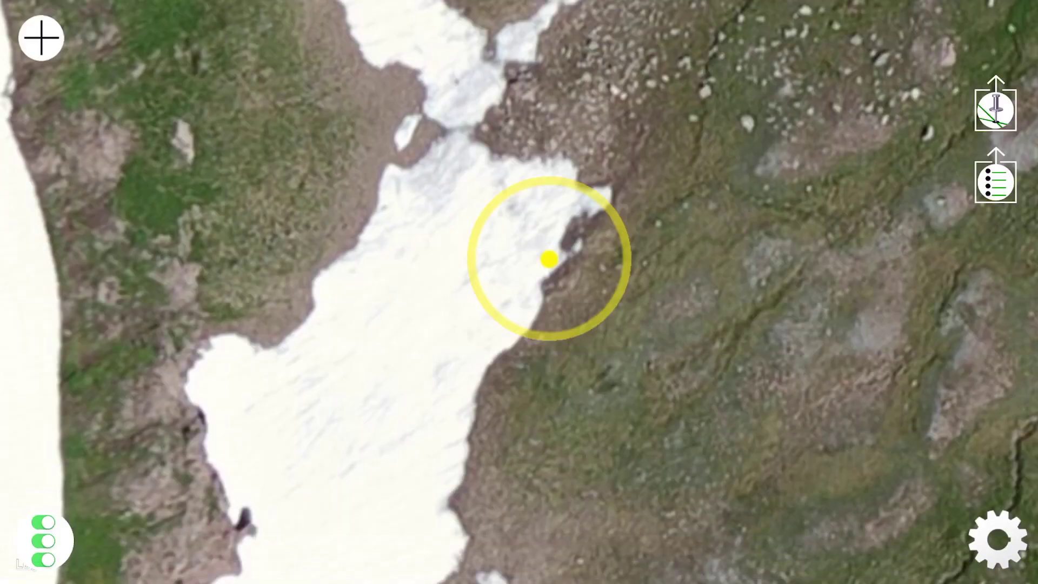
left_click_drag(995, 111, 822, 188)
left_click(548, 259)
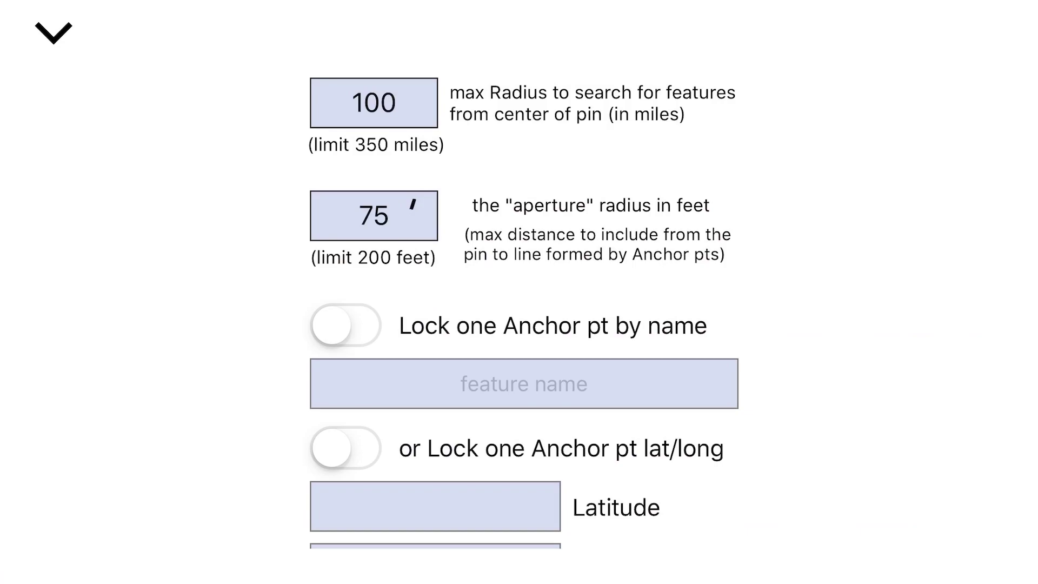
left_click(53, 32)
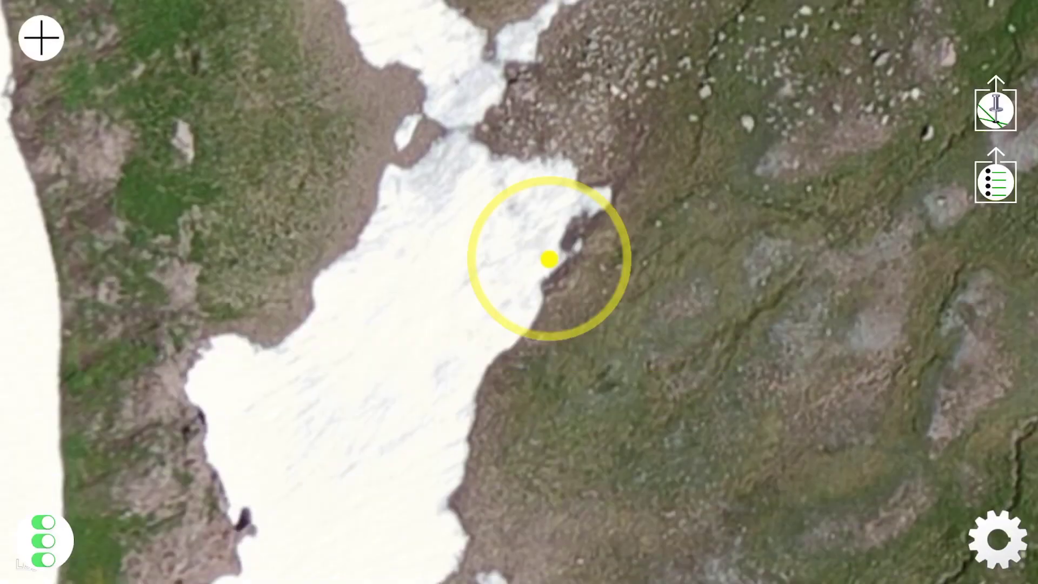
left_click(995, 110)
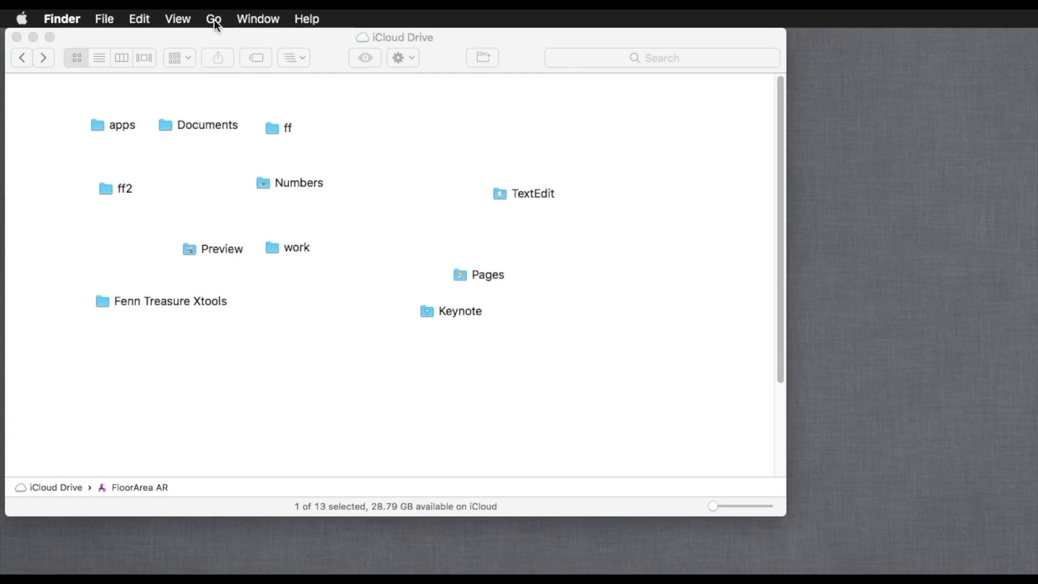
- Switch to Finder and open the Fenn Treasure Xtools folder in iCloud Drive
left_click(215, 19)
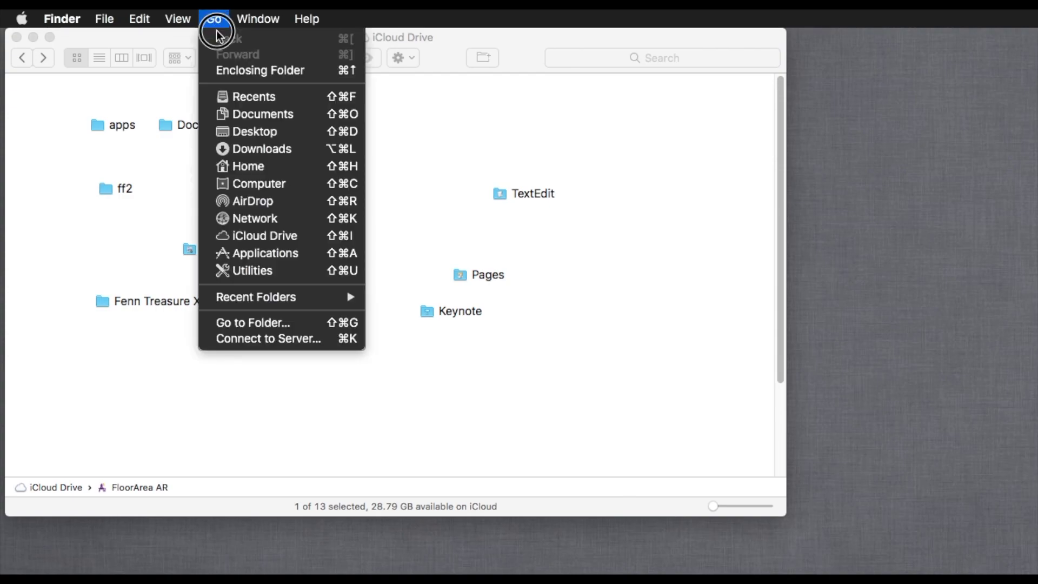
left_click(279, 242)
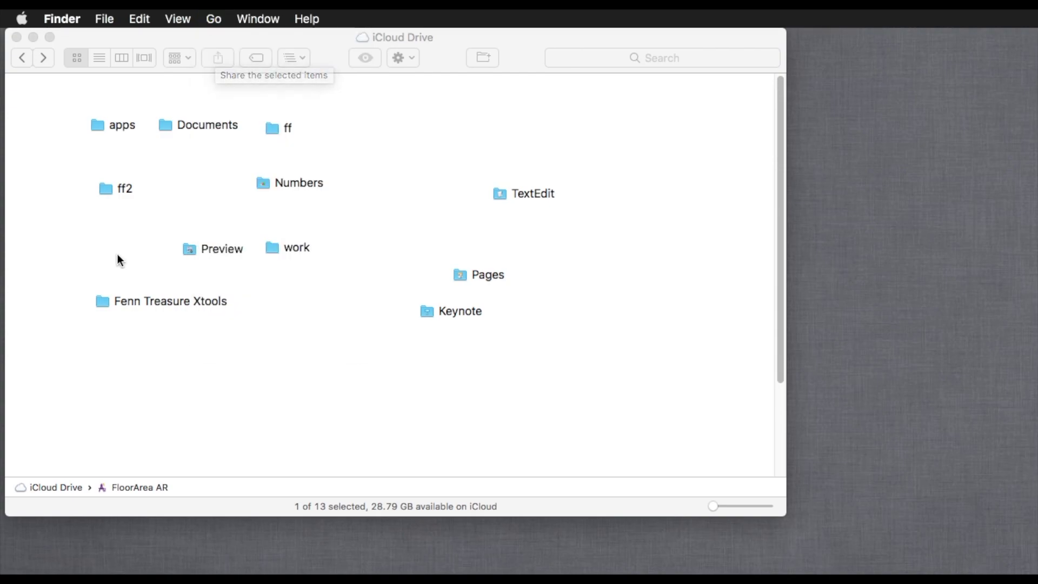
left_click(291, 40)
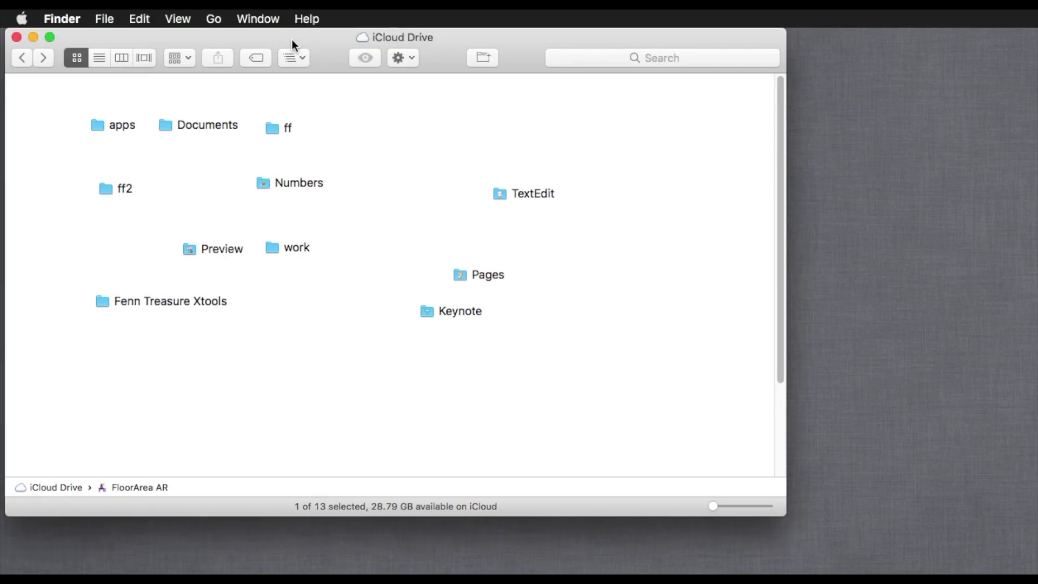
double_click(132, 301)
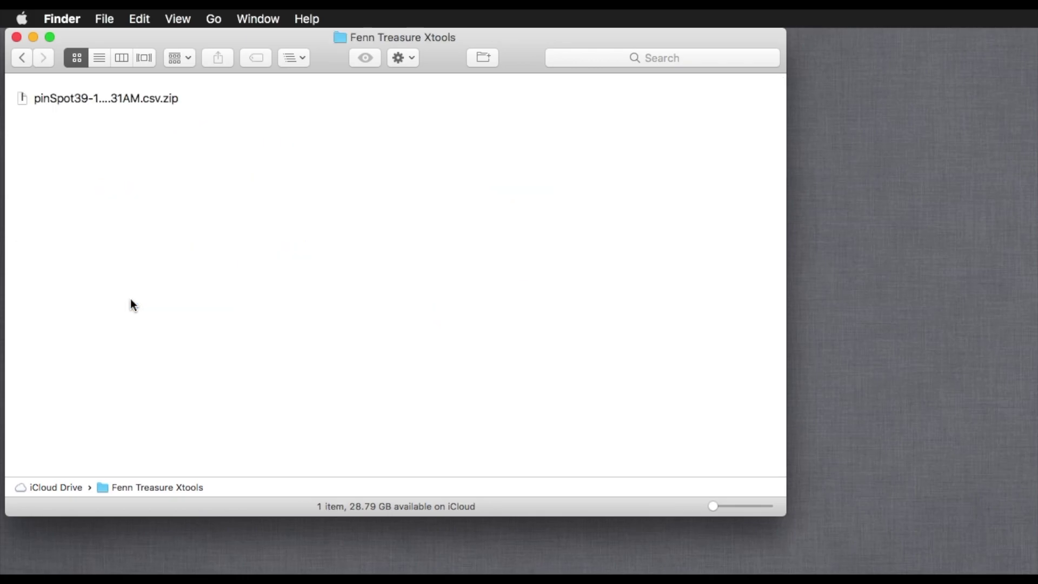
- Copy the pinSpot39-106 zip file to the desktop, extract it and open the CSV in Numbers
left_click_drag(61, 99, 858, 130)
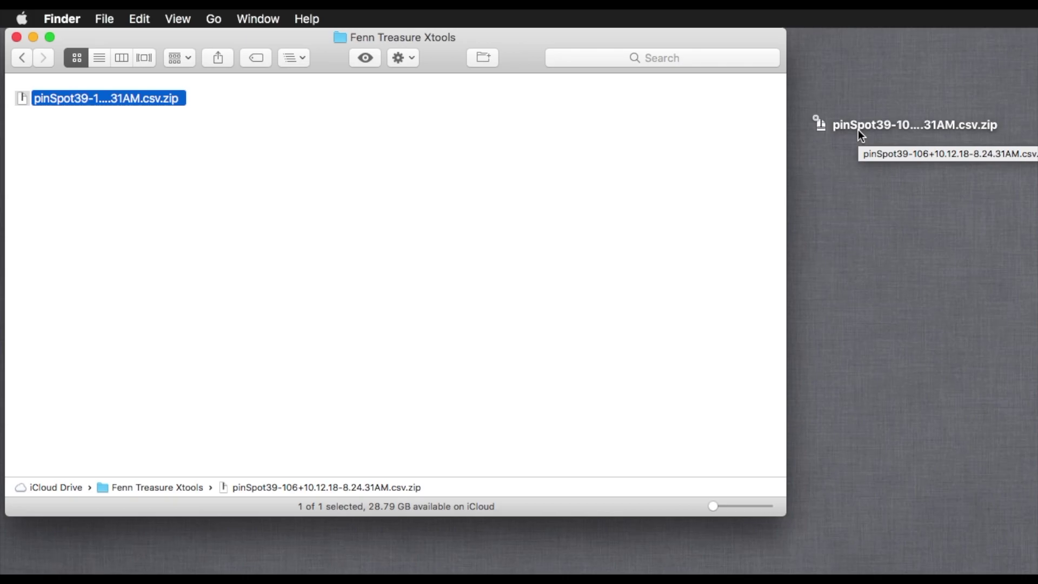
double_click(857, 128)
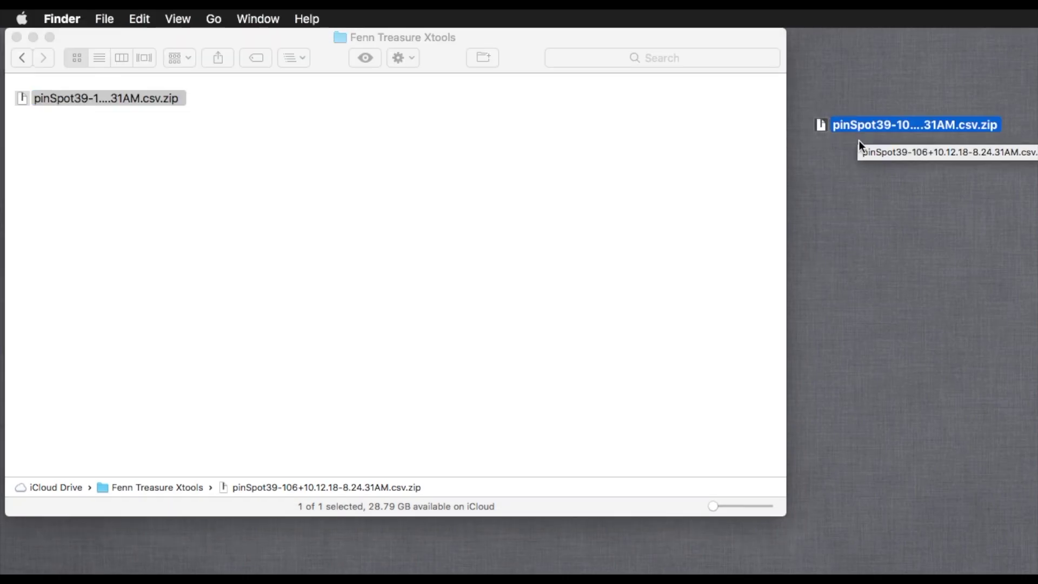
double_click(867, 138)
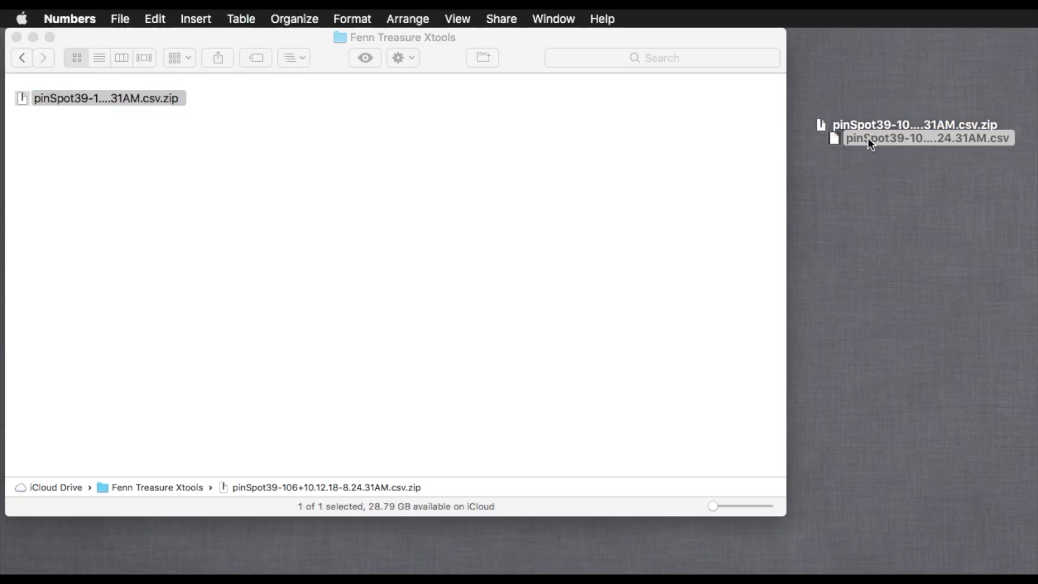
left_click_drag(704, 191, 154, 46)
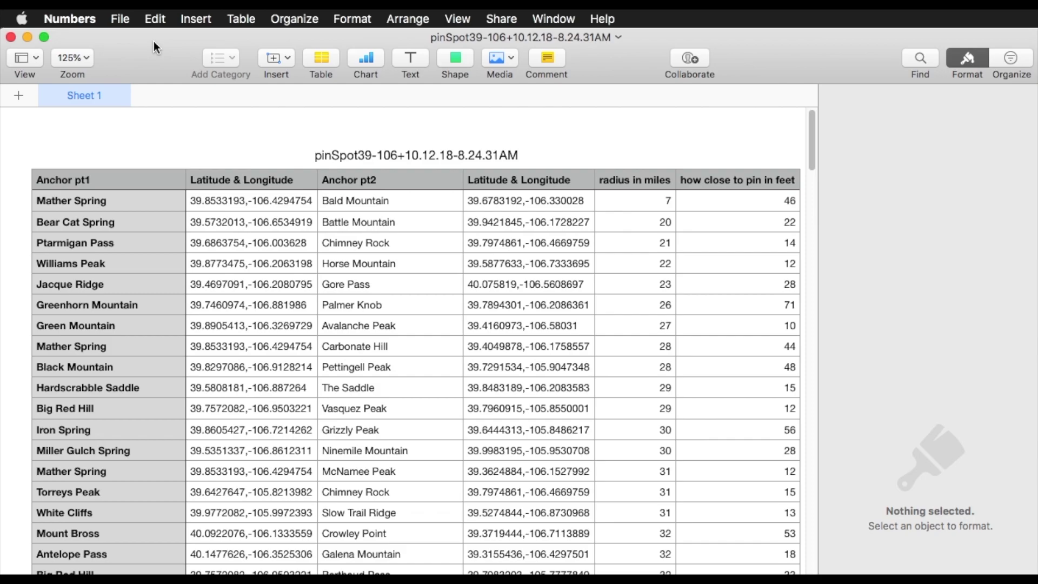
- Apply a gray color fill to the whole Anchor pt2 column
left_click(124, 181)
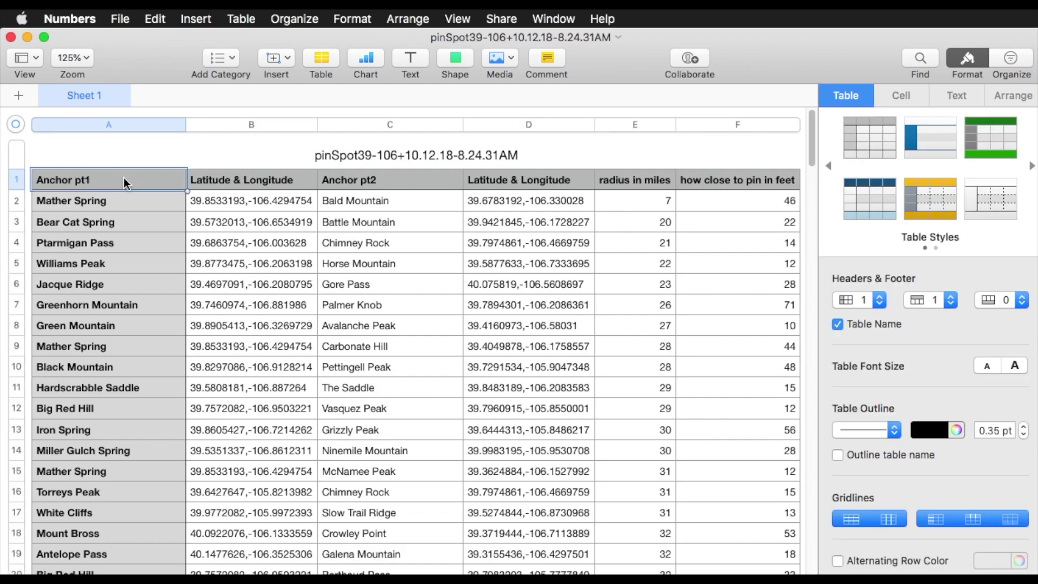
left_click(355, 124)
left_click(898, 97)
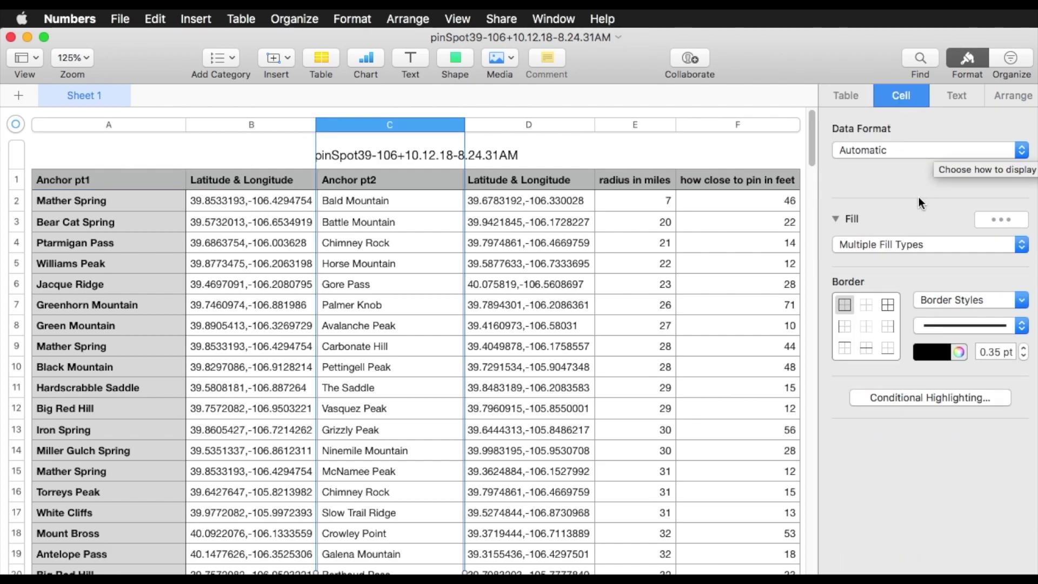
left_click(867, 238)
left_click(877, 260)
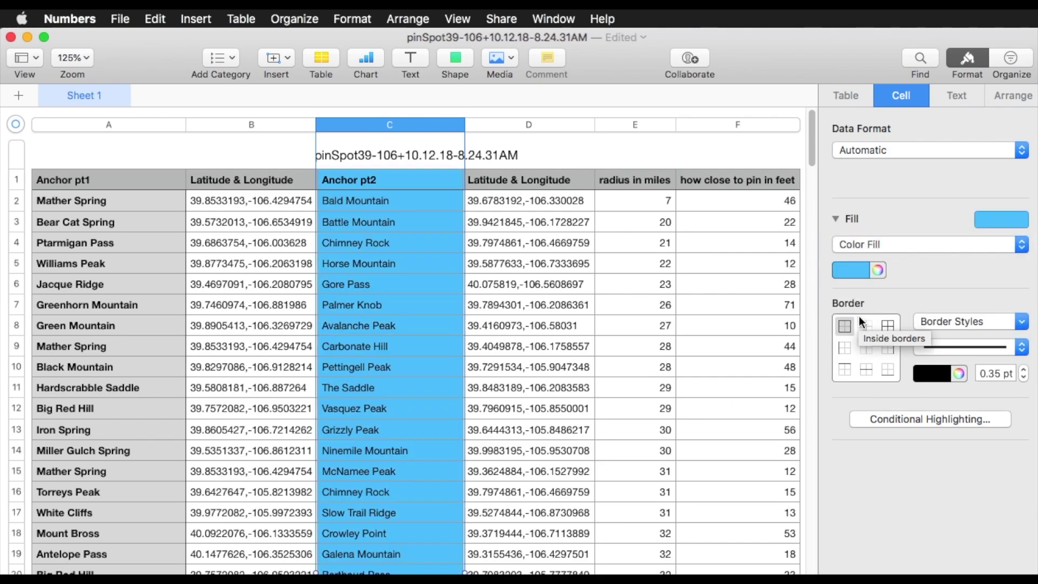
left_click(850, 270)
left_click(807, 372)
- Examine the Latitude & Longitude, radius in miles, and how close to pin in feet columns
left_click(261, 138)
left_click(266, 124)
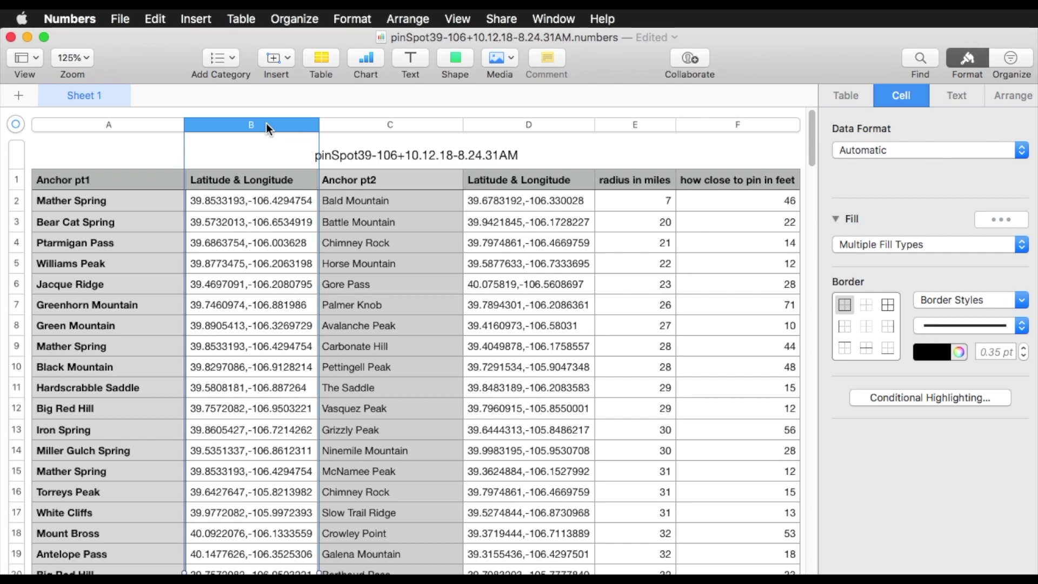
left_click(220, 200)
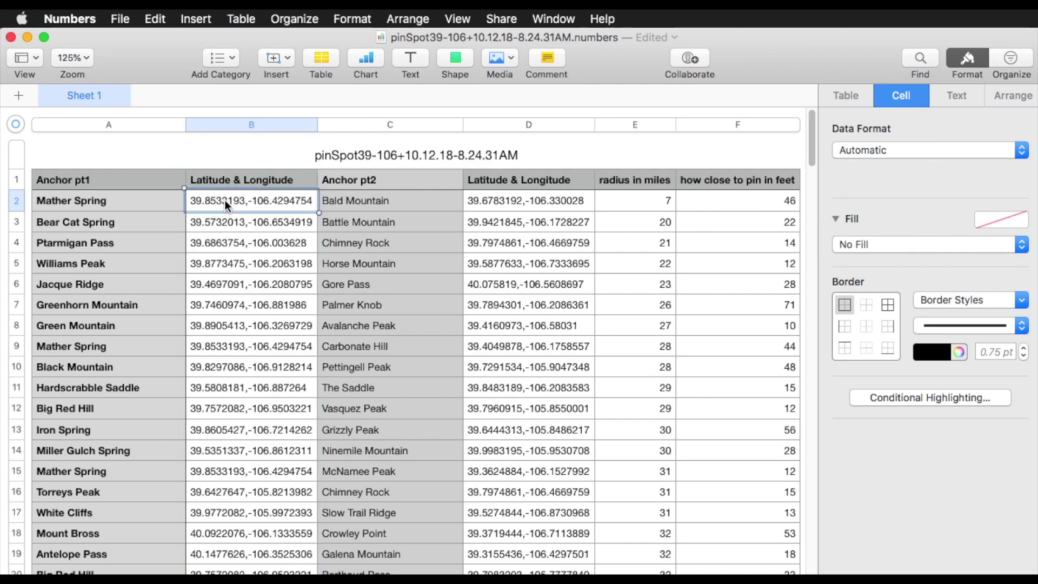
left_click(381, 159)
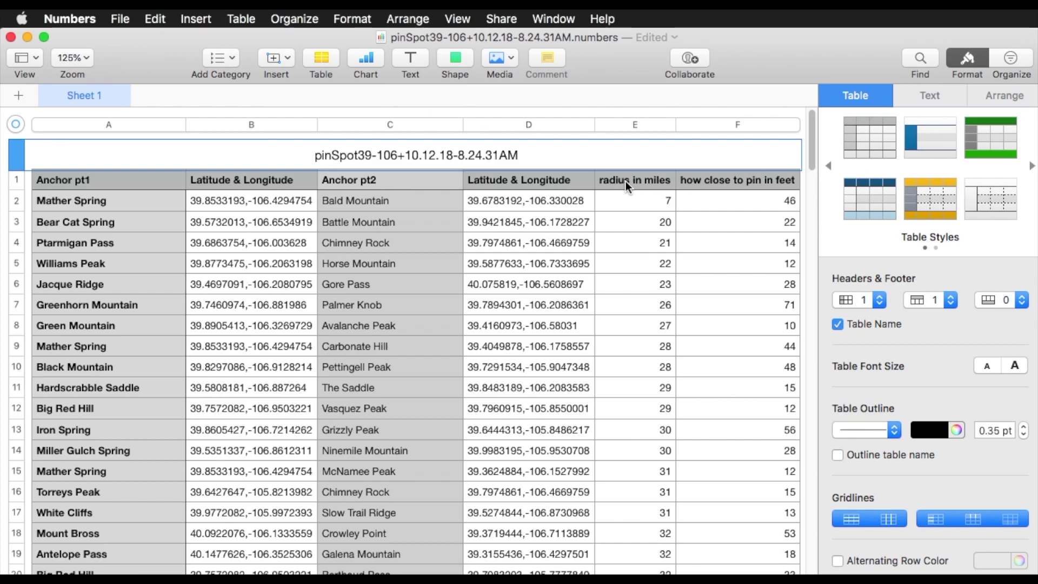
left_click(648, 125)
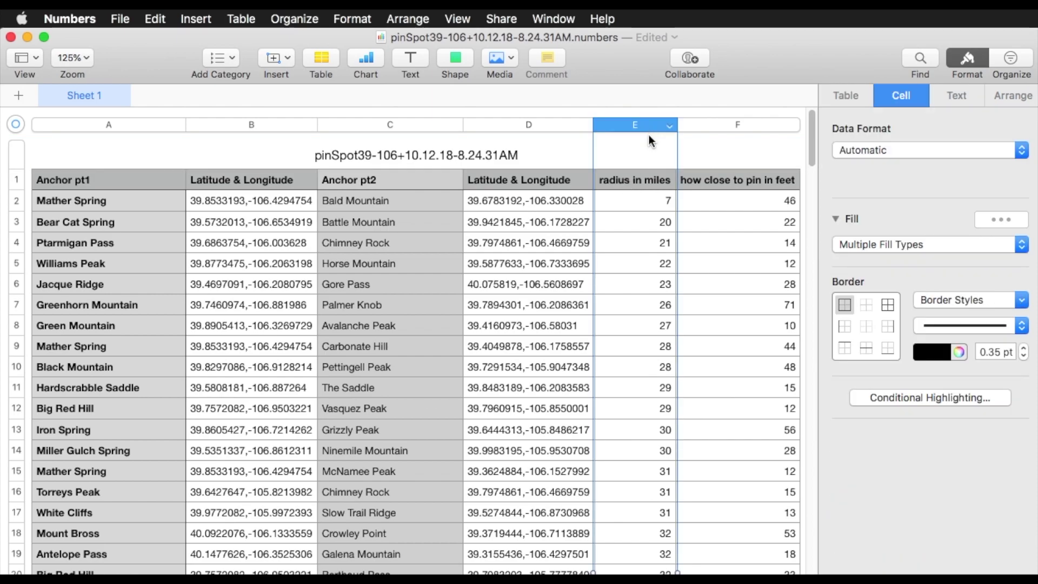
left_click(712, 122)
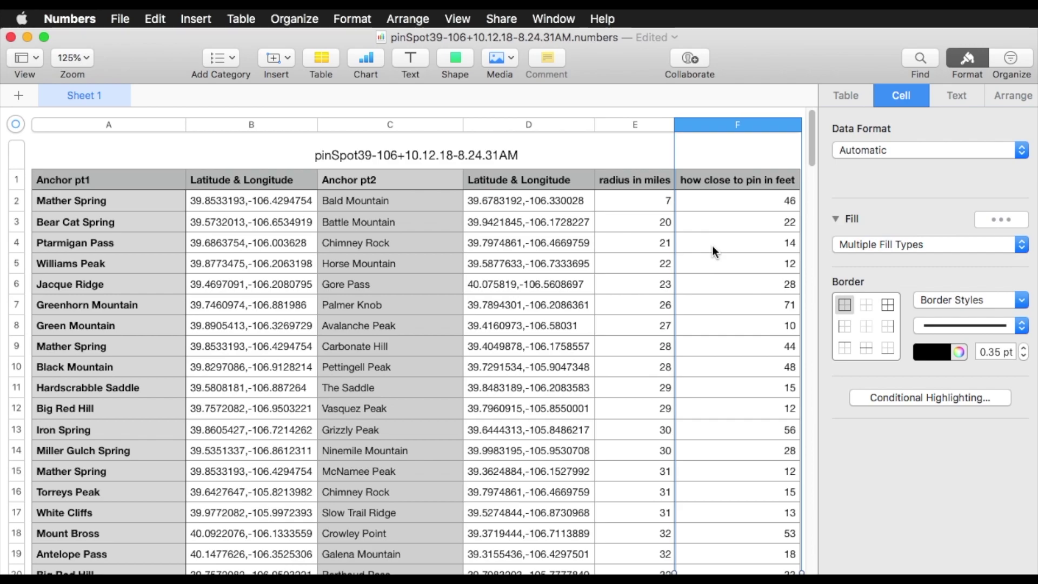
- Filter the table to rows whose Anchor pt1 text contains "fall"
left_click(1010, 58)
left_click(992, 97)
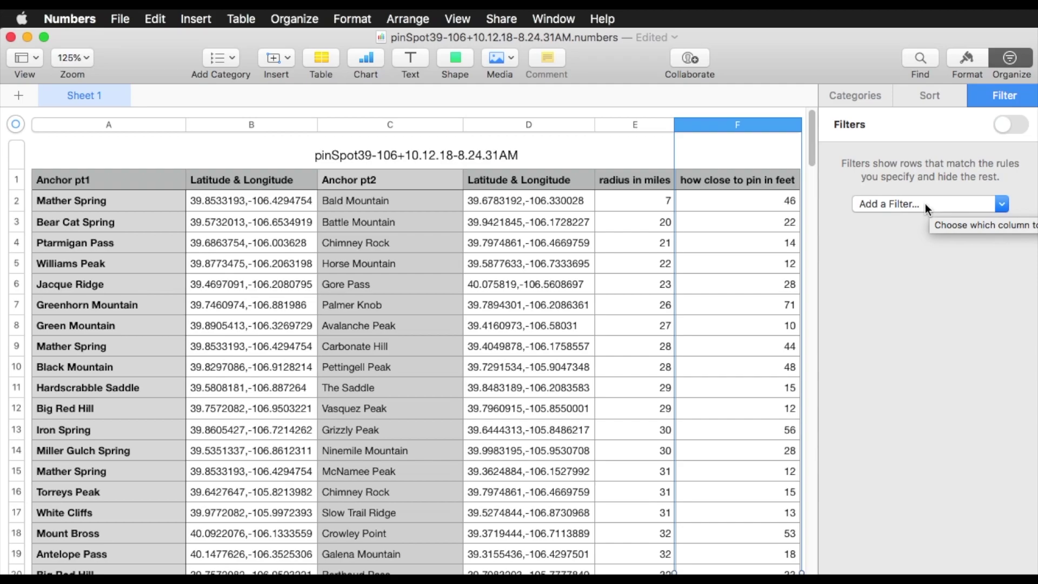
left_click(909, 208)
left_click(906, 223)
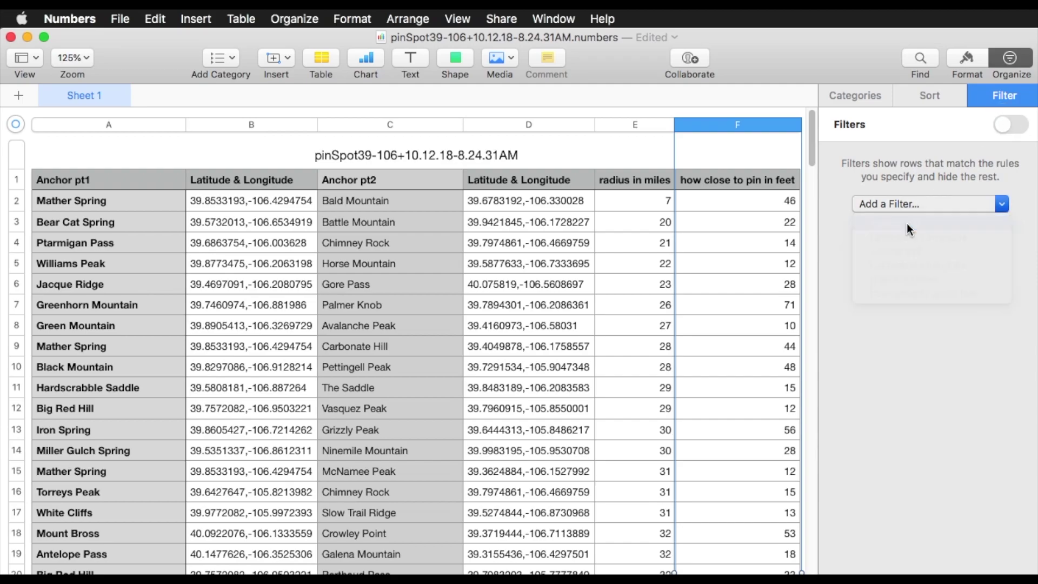
left_click(887, 286)
left_click(843, 471)
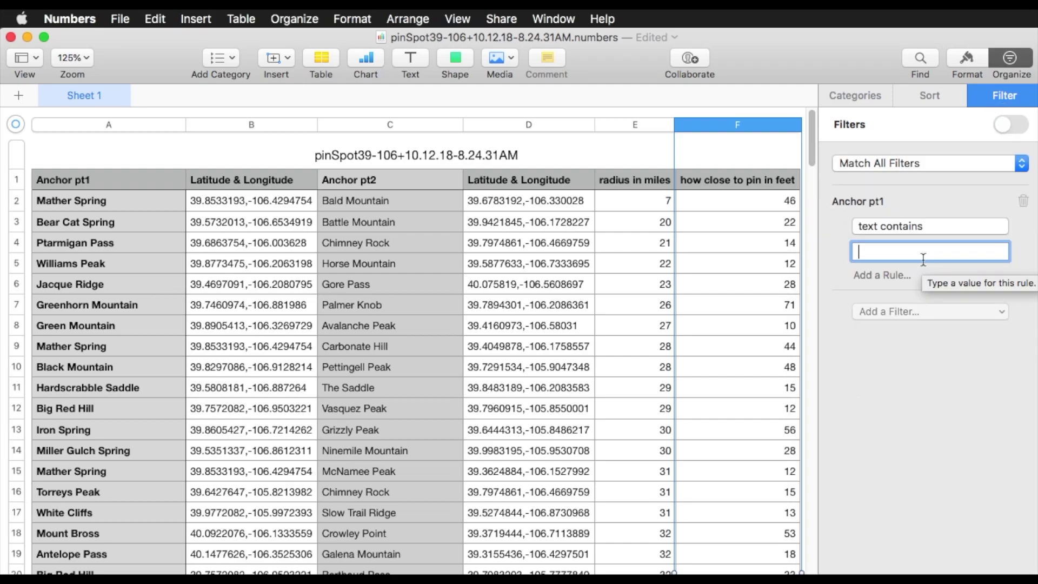
type("fall")
key("Return")
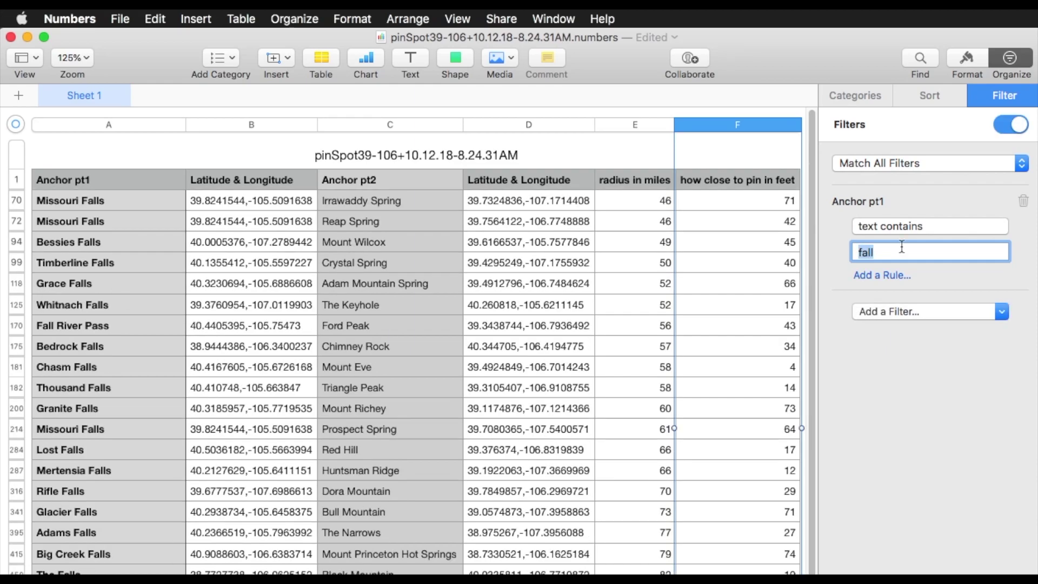
- Set the filters to match any, and add an Anchor pt2 filter for text containing "fall"
left_click(895, 161)
left_click(897, 177)
left_click(874, 313)
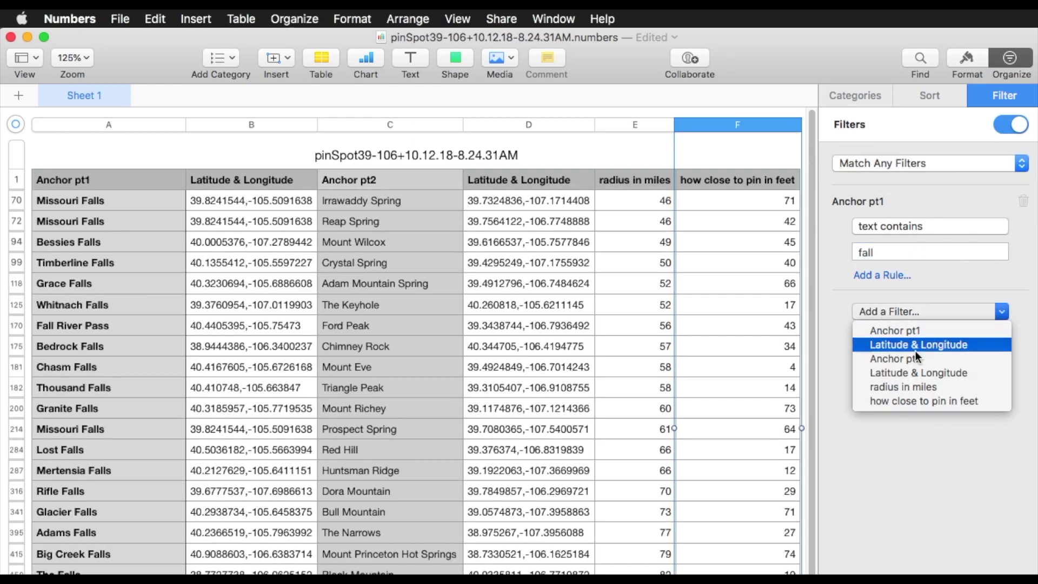
left_click(883, 354)
left_click(884, 397)
left_click(876, 568)
type("fall")
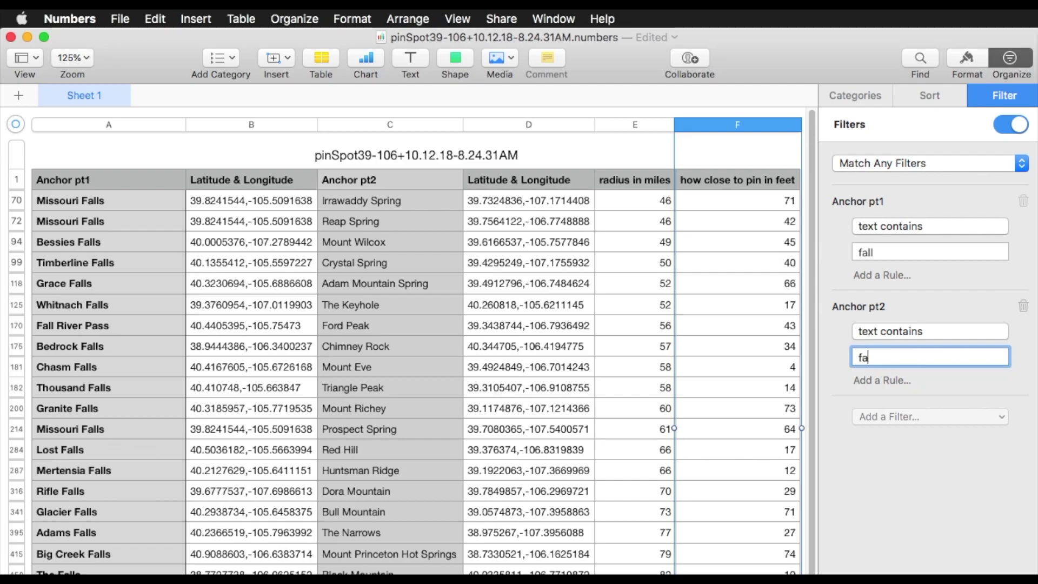
key("Return")
- Add an alternative text contains "gold" rule to the Anchor pt1 and Anchor pt2 filters
left_click(889, 273)
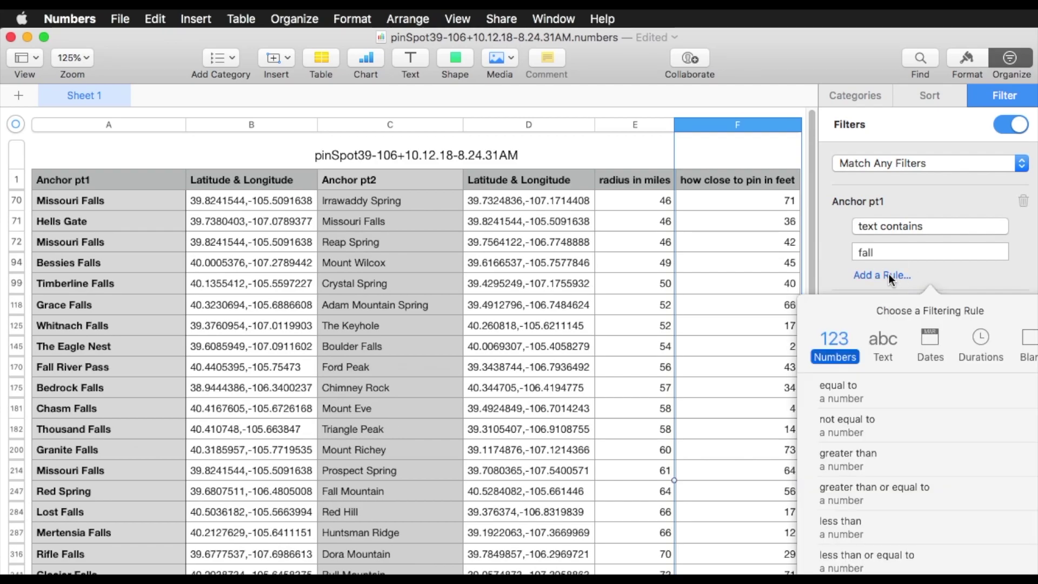
left_click(871, 528)
type("gold")
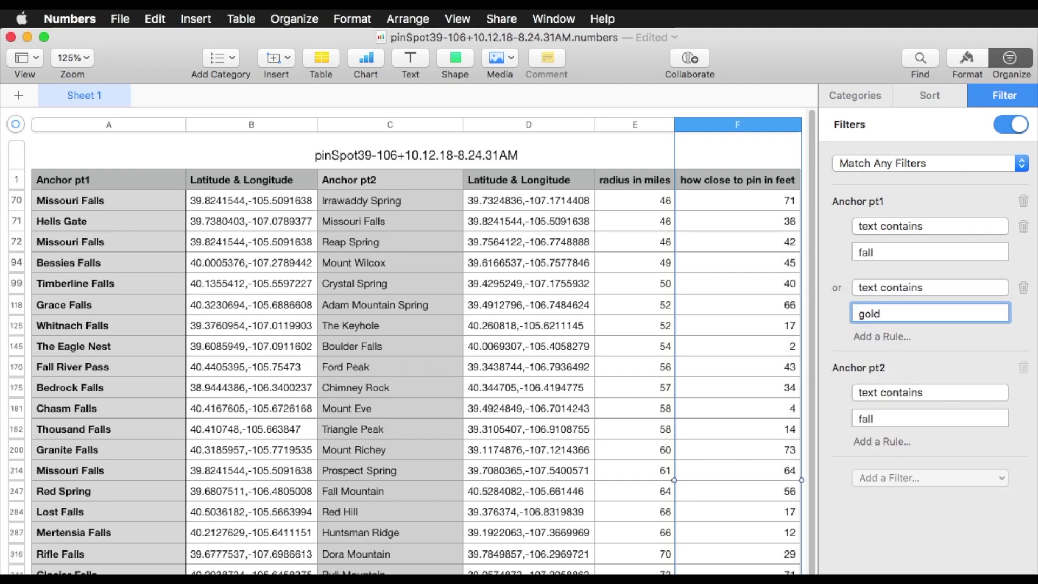
key("Return")
- Select the Anchor pt1 and Anchor pt2 columns together and open their conditional highlighting settings
left_click(145, 128)
left_click(389, 125, "super")
left_click(346, 19)
left_click(380, 196)
left_click(953, 60)
- Add a highlighting rule that gives cells whose text contains "fall" a Blue Fill
left_click(875, 124)
left_click(829, 196)
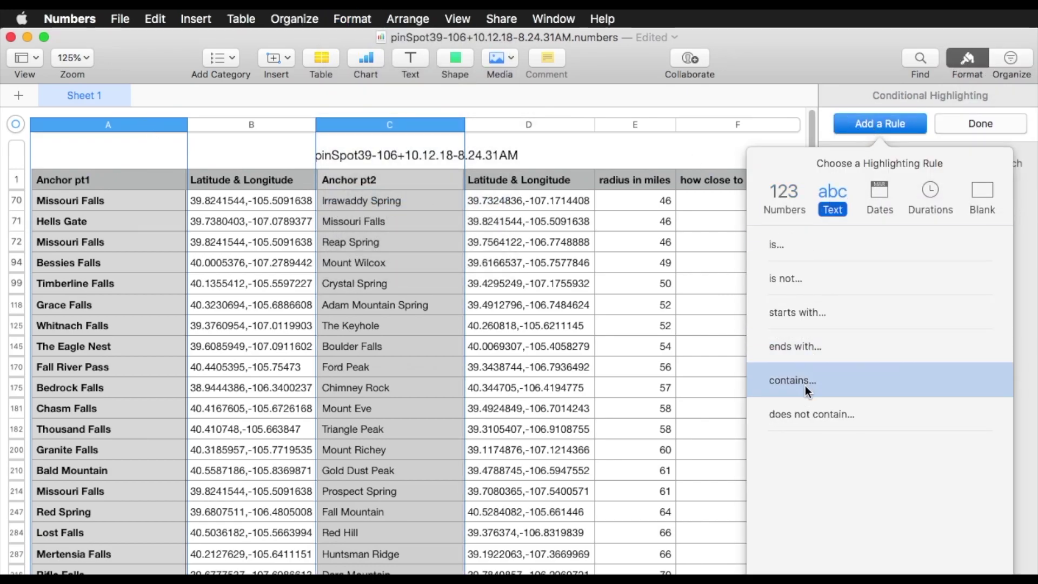
left_click(805, 378)
type("g")
key("BackSpace")
type("fall")
left_click(930, 239)
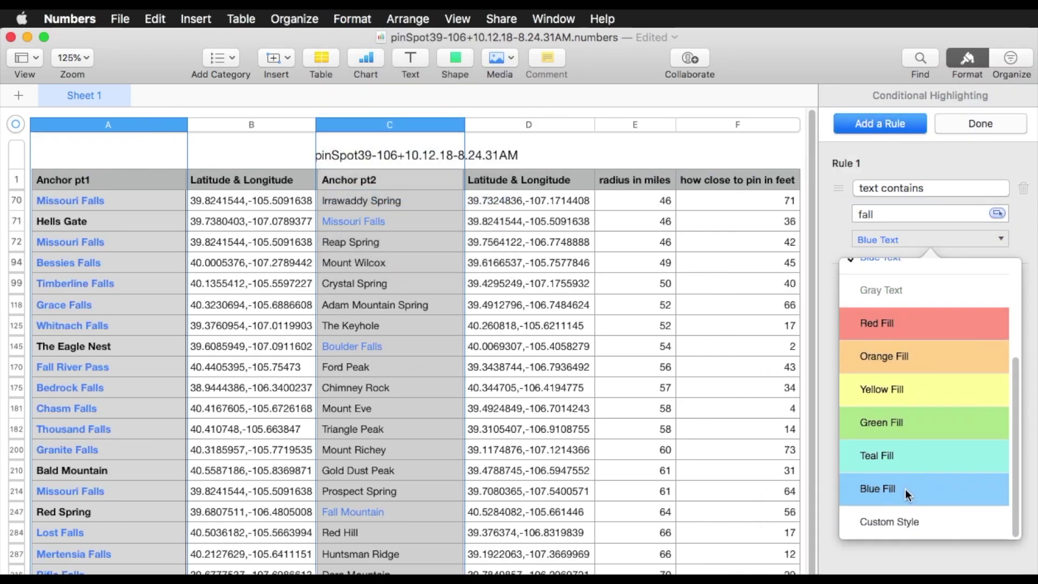
left_click(906, 489)
- Add a second highlighting rule that gives cells whose text contains "gold" a Yellow Fill
left_click(880, 123)
type("gold")
left_click(973, 361)
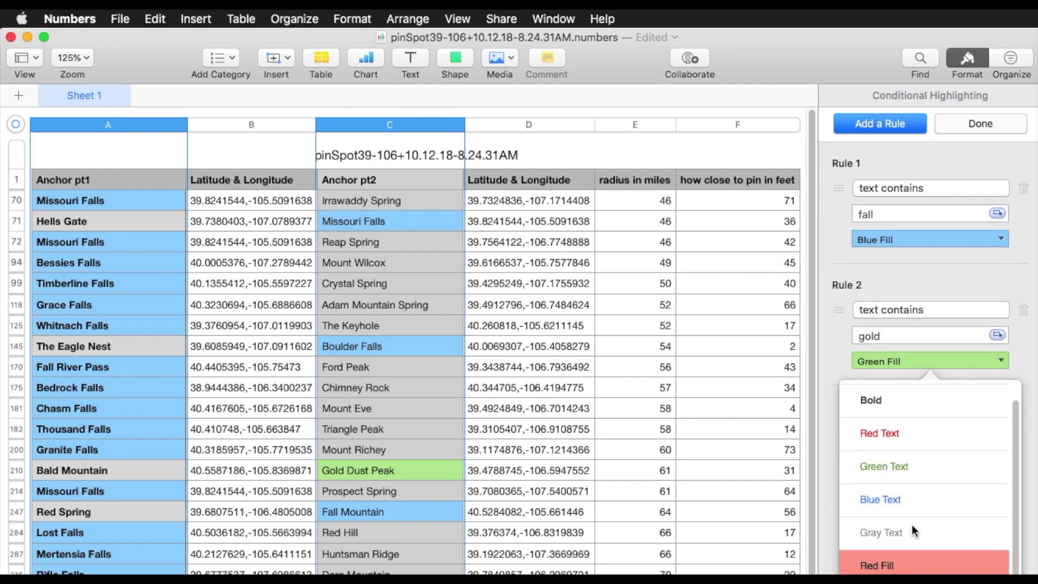
left_click(907, 507)
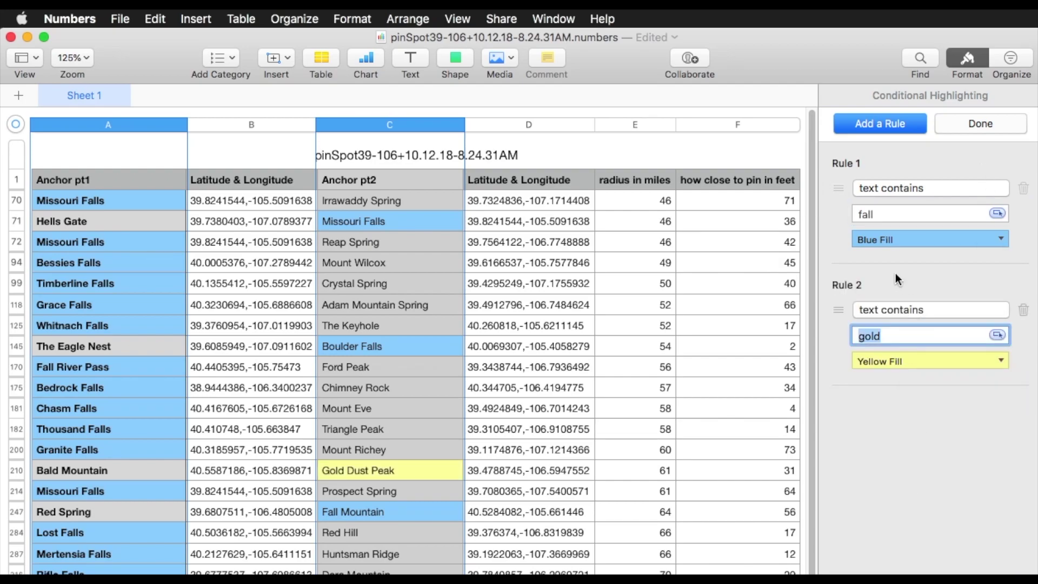
- Add a third highlighting rule that gives cells whose text contains "hob" a Green Fill
left_click(870, 125)
left_click(838, 193)
left_click(806, 368)
type("ho")
type("p")
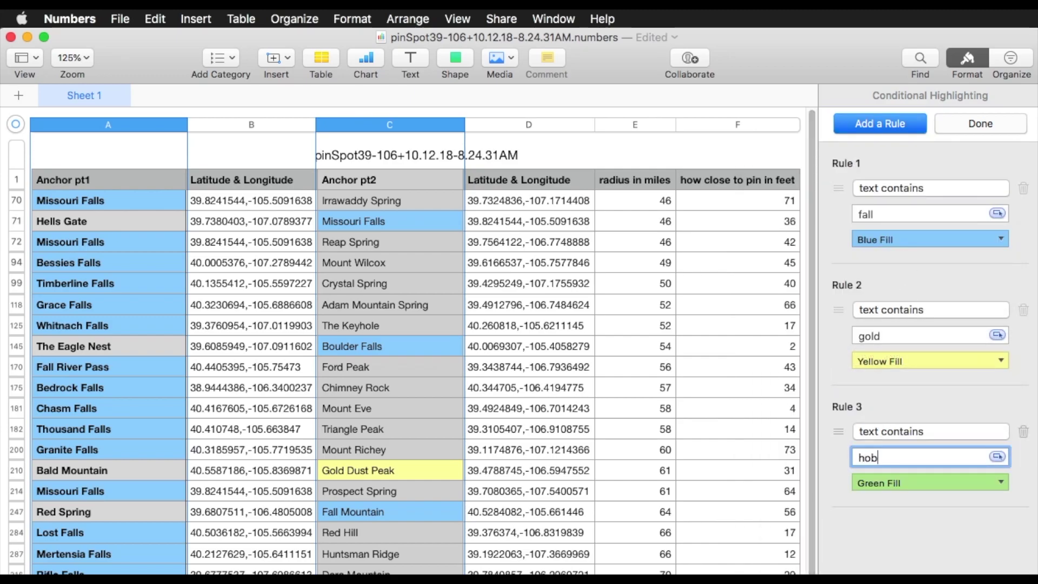
- Add a text contains "hob" rule to the Anchor pt1 filter and return to the conditional highlighting rules
left_click(1010, 58)
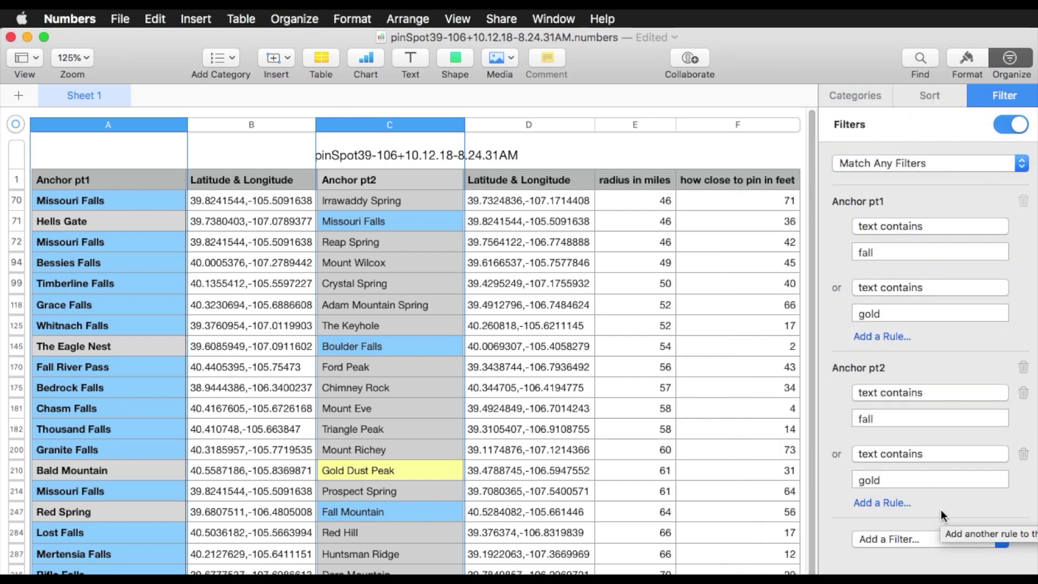
left_click(897, 337)
left_click(883, 413)
left_click(897, 540)
type("hob")
left_click(966, 57)
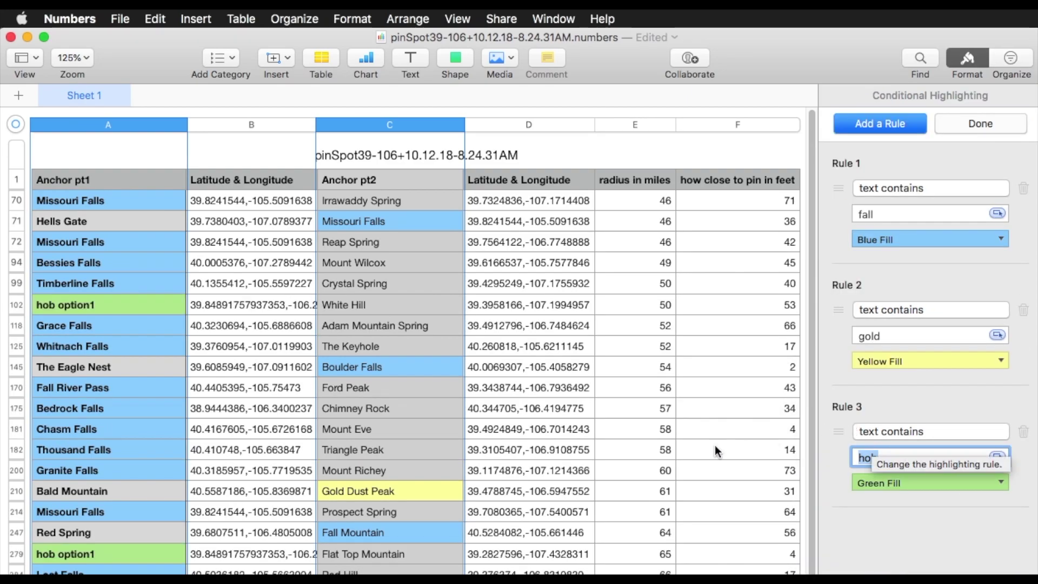
- Fill the Mount Princeton Hot Springs cell in the Big Creek Falls row with red and select that whole row
scroll(215, 310, "down", 5)
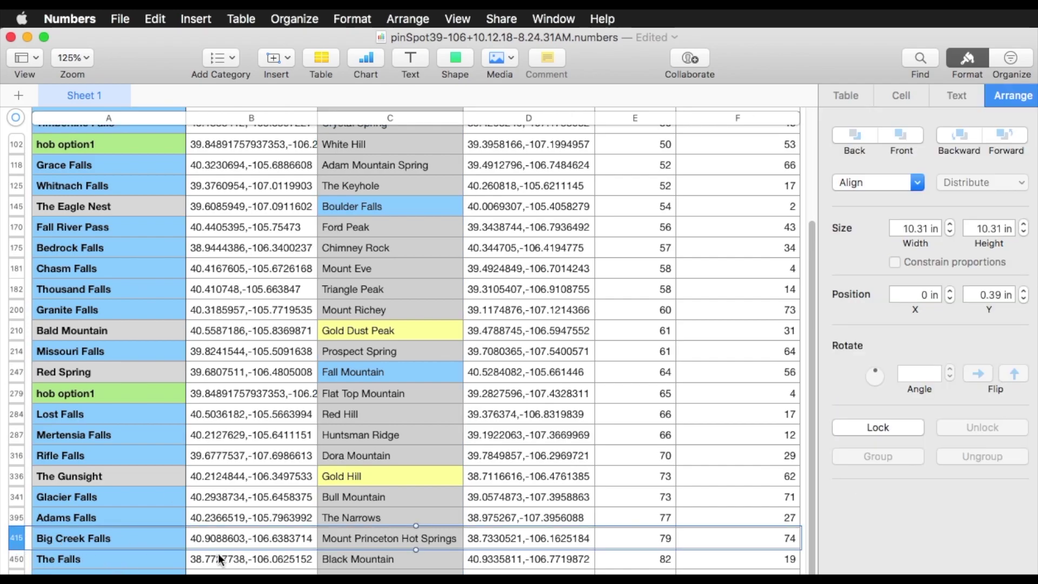
left_click(352, 540)
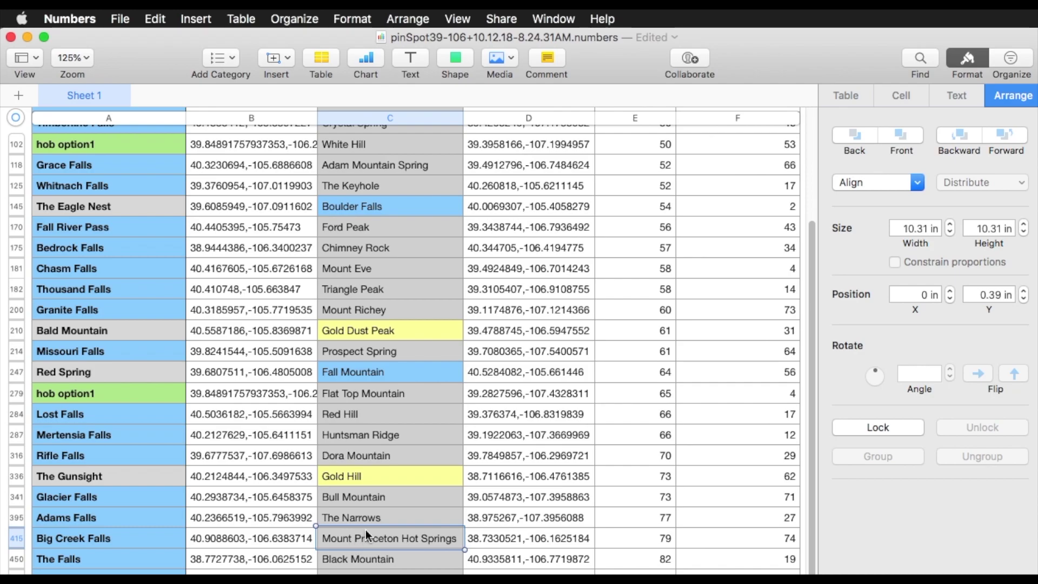
left_click(901, 94)
left_click(861, 271)
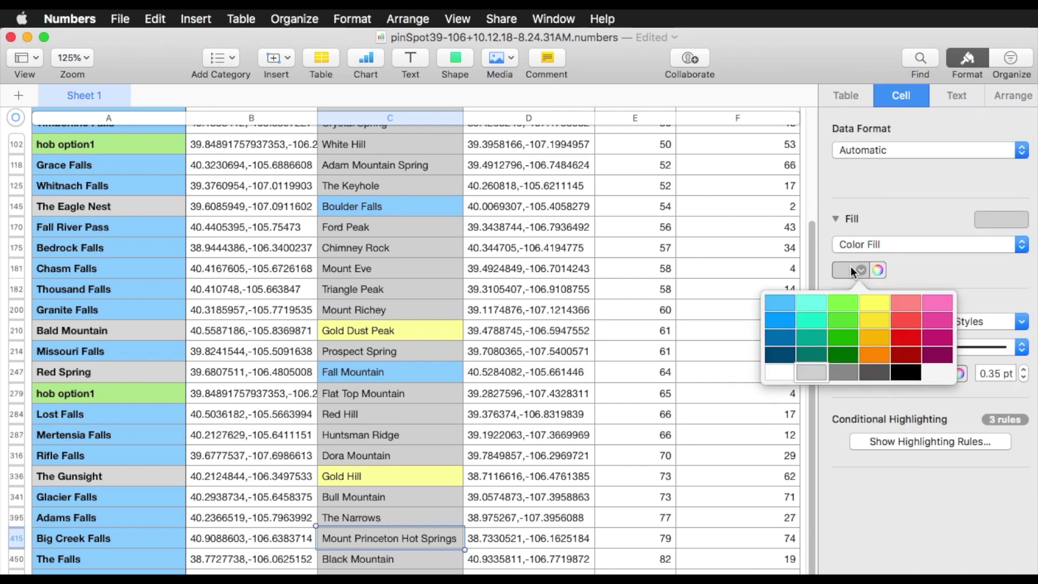
left_click(909, 322)
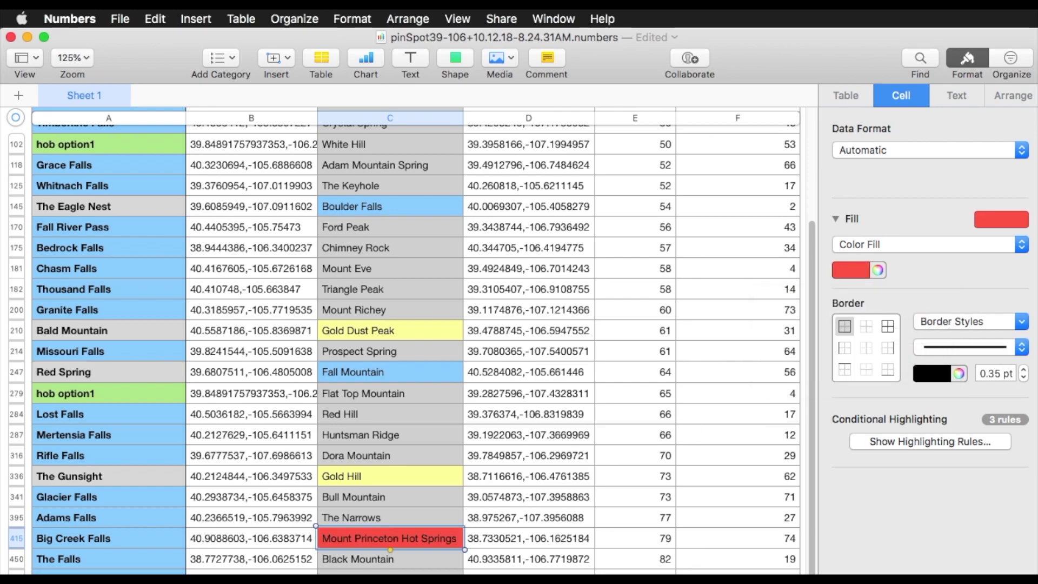
mouse_move(16, 543)
left_click(17, 542)
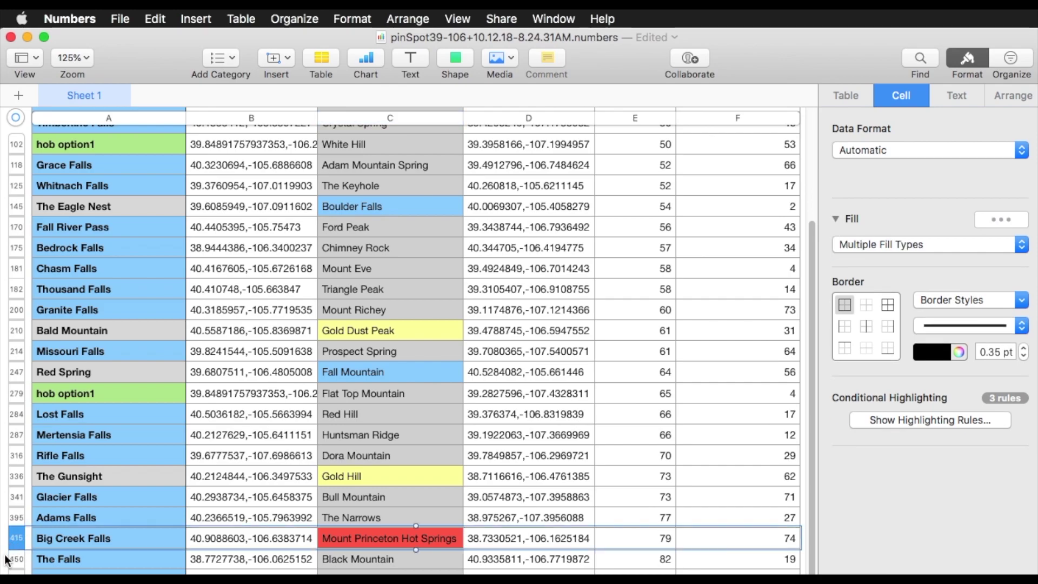
- Review the highlighted rows, picking out the Gold Blossom Rocks–Gold Hill pair and the hob option1–White Hill pair
scroll(171, 381, "down", 1)
scroll(171, 381, "down", 3)
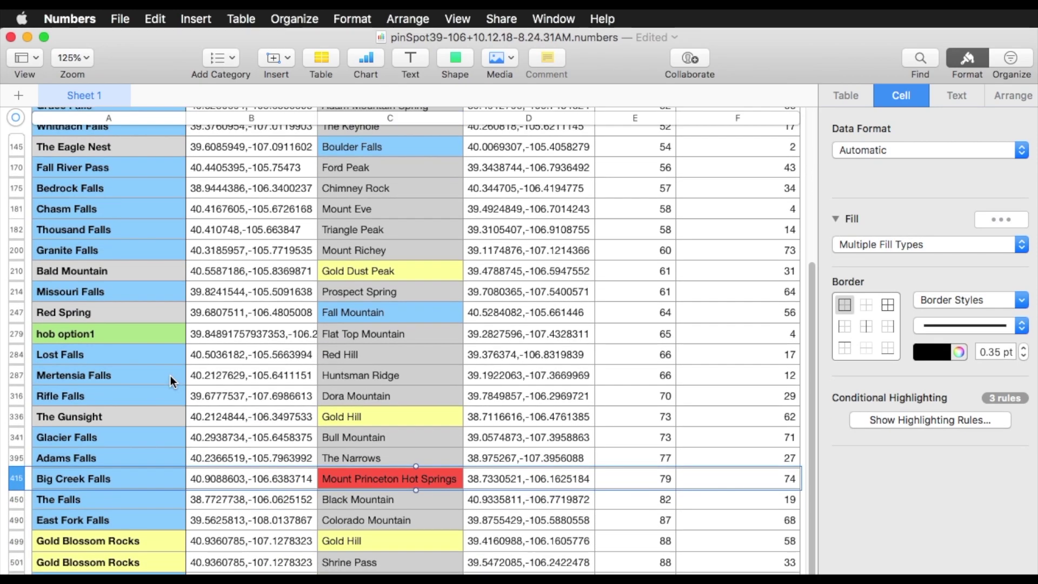
left_click(15, 542)
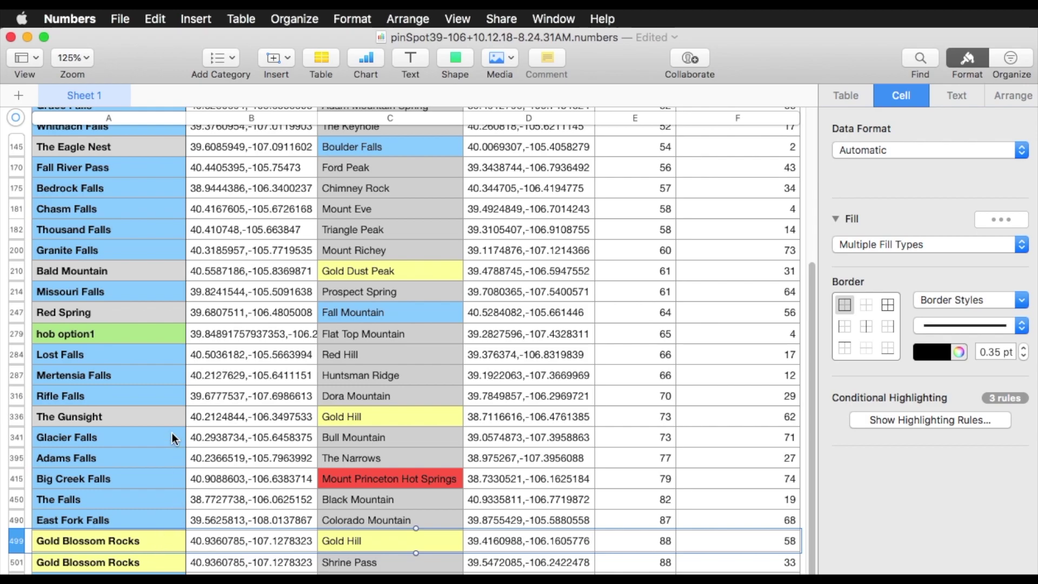
scroll(110, 343, "up", 8)
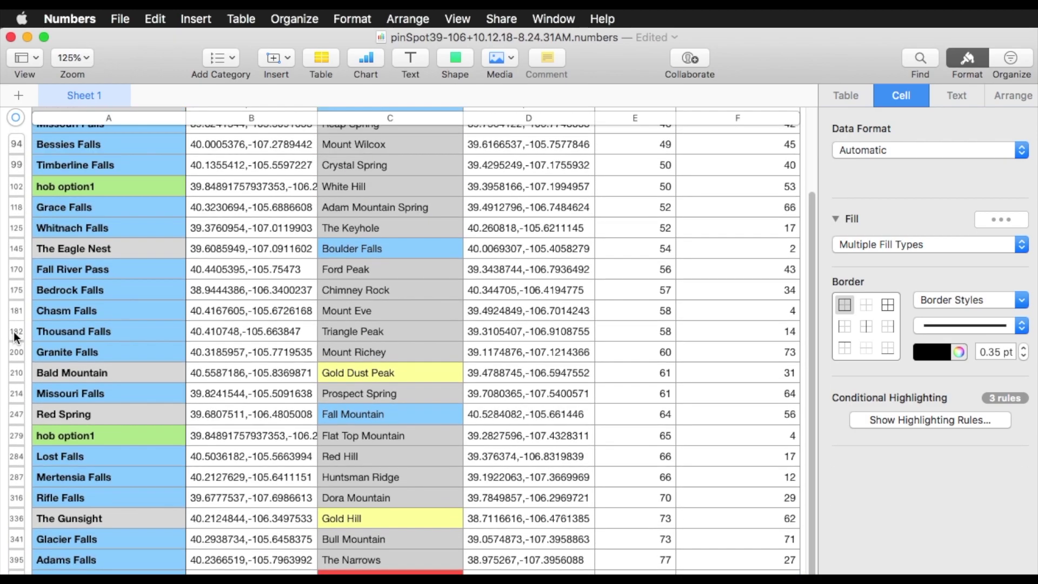
scroll(15, 337, "up", 2)
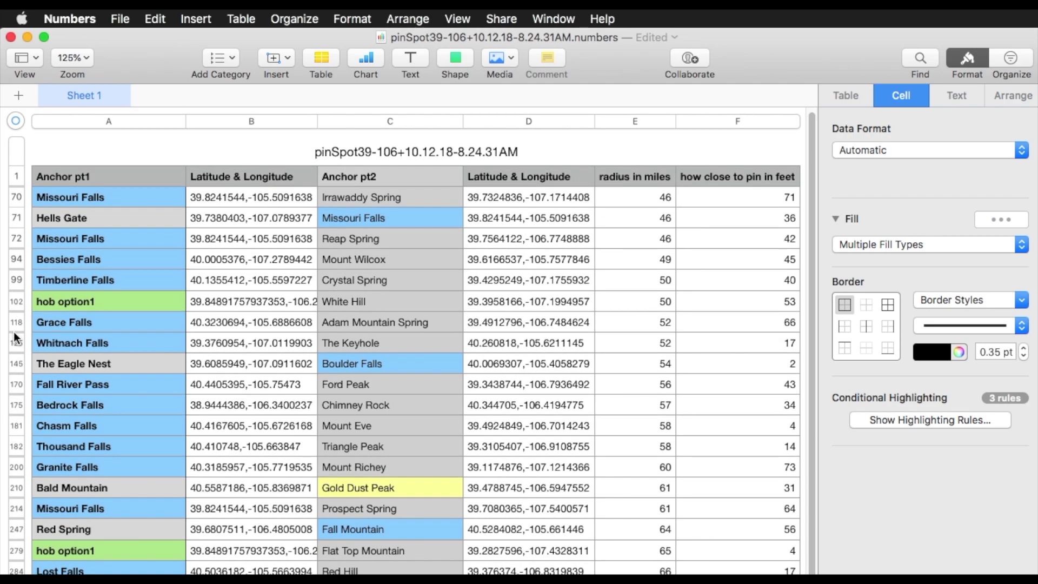
left_click(16, 302)
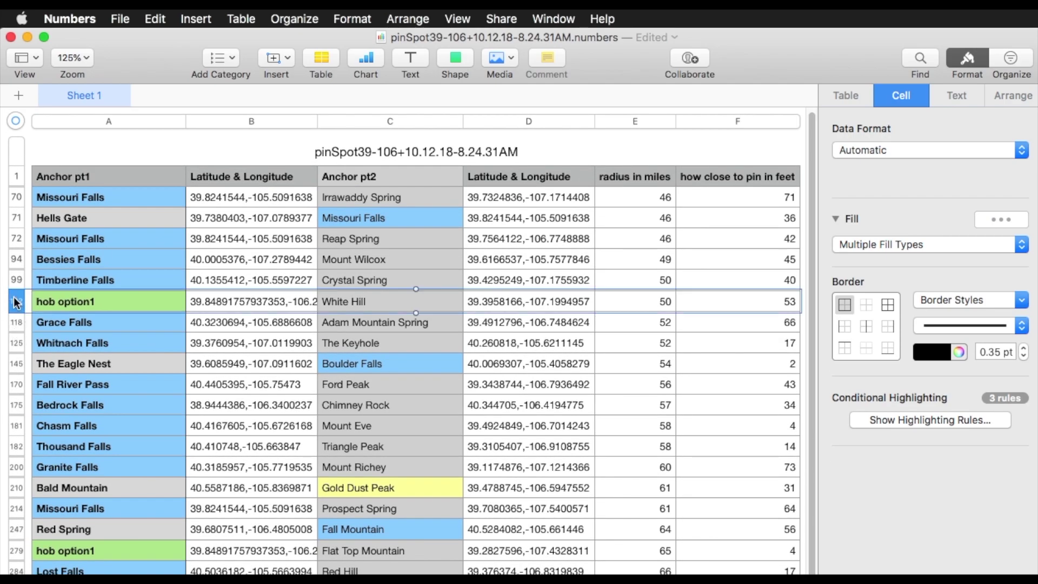
left_click(347, 300)
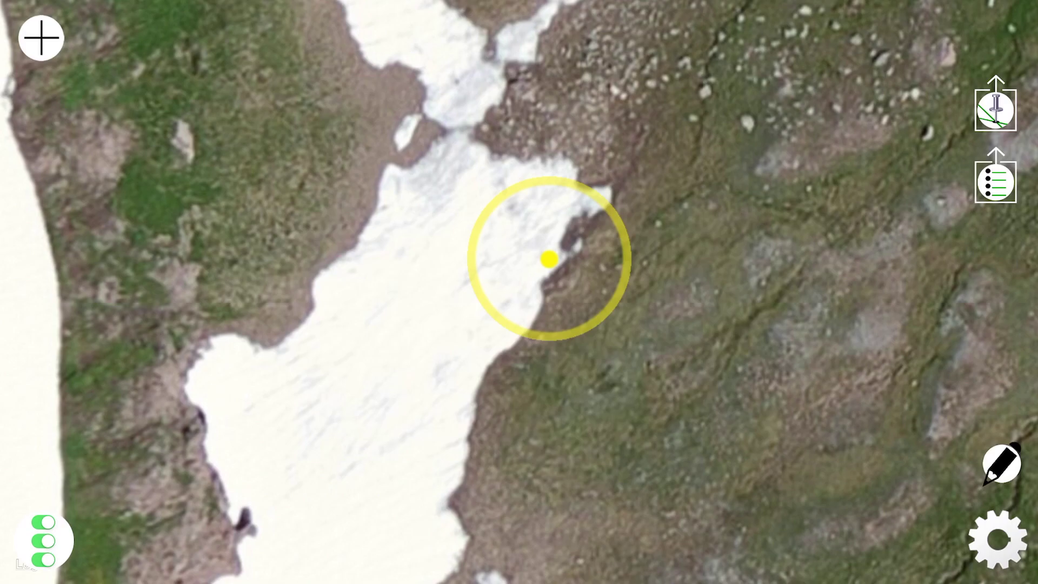
- Switch to the map app, open the pin's anchor-pair list, search for "Big cre" and select the Big Creek Falls–Mount Princeton Hot Springs pair
mouse_move(1010, 455)
left_mouse_down()
mouse_move(999, 487)
mouse_move(996, 468)
mouse_move(989, 482)
mouse_move(996, 470)
mouse_move(998, 488)
left_mouse_up()
left_click_drag(514, 459, 514, 238)
left_click_drag(493, 303, 493, 243)
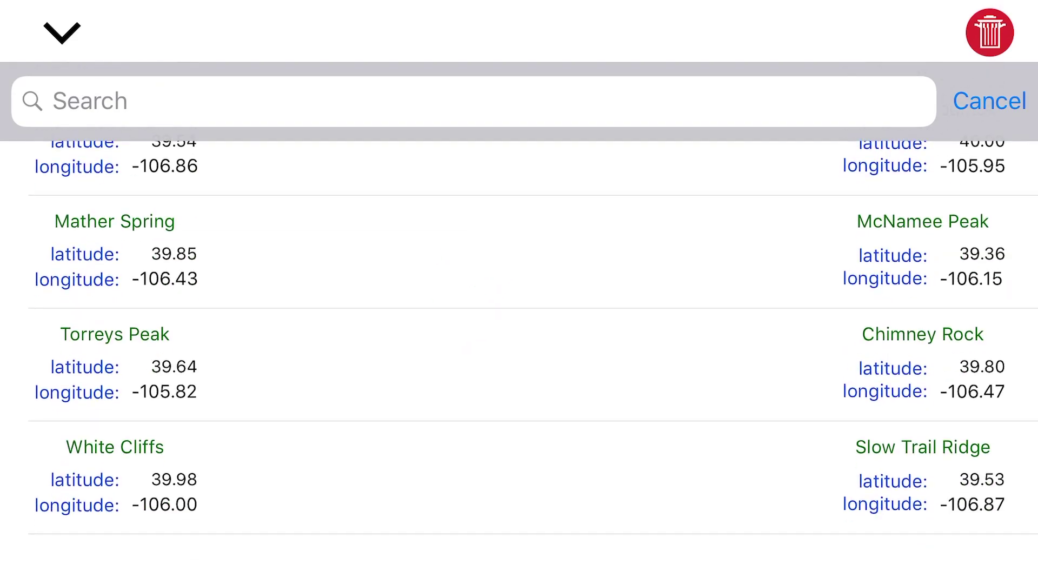
left_click(249, 109)
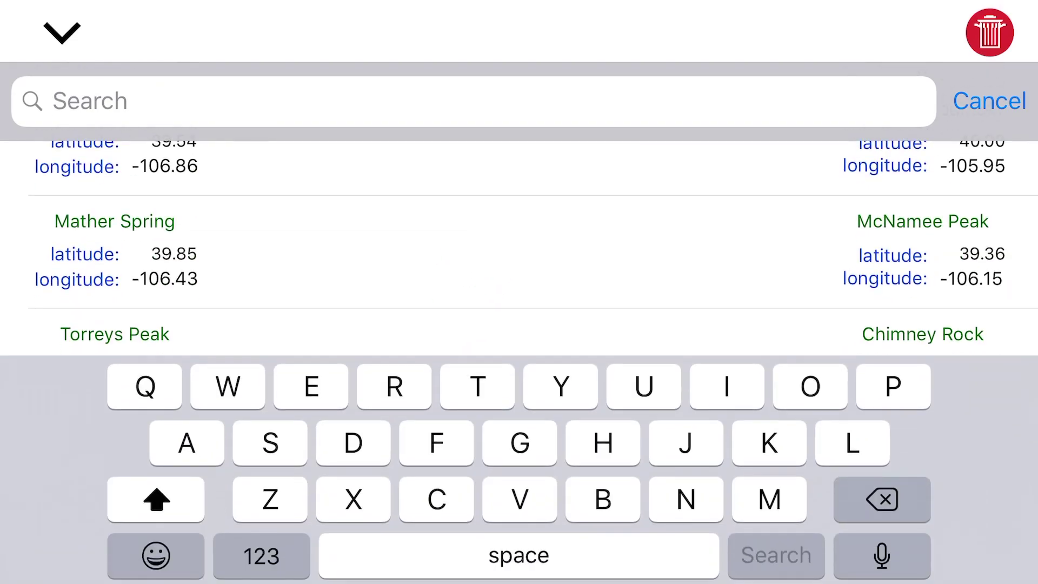
type("Bi")
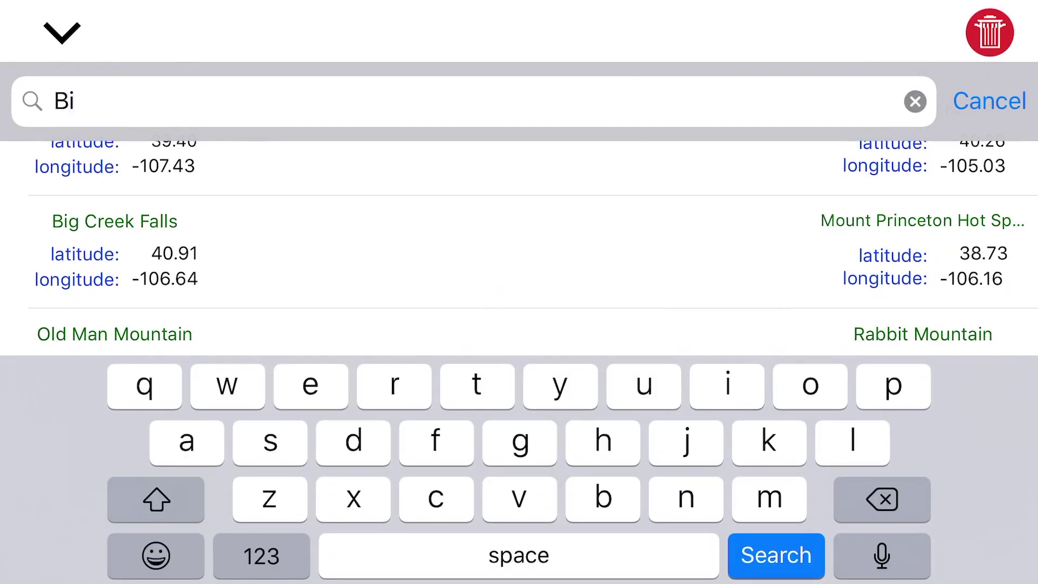
type("g c")
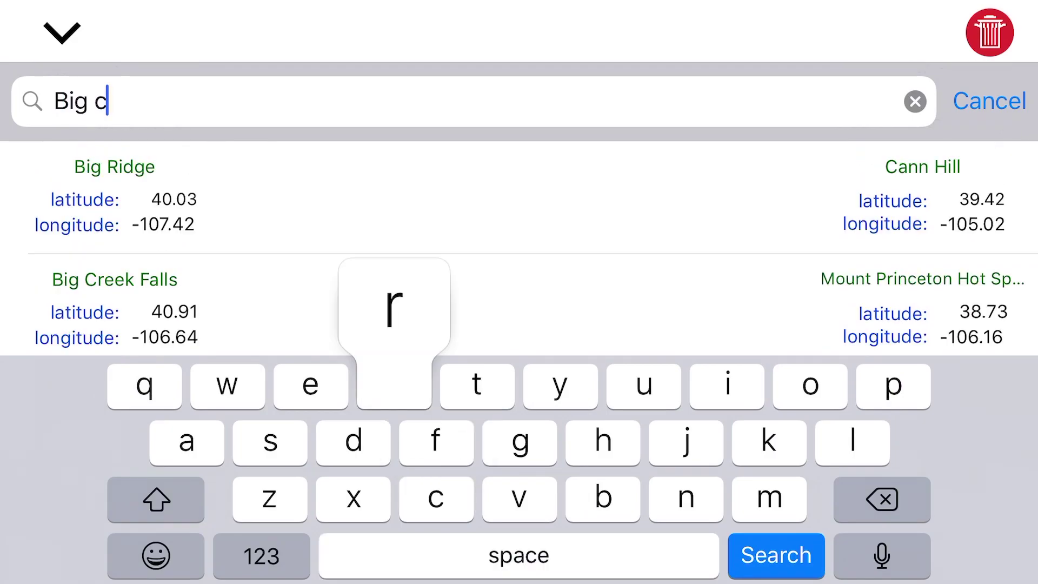
type("re")
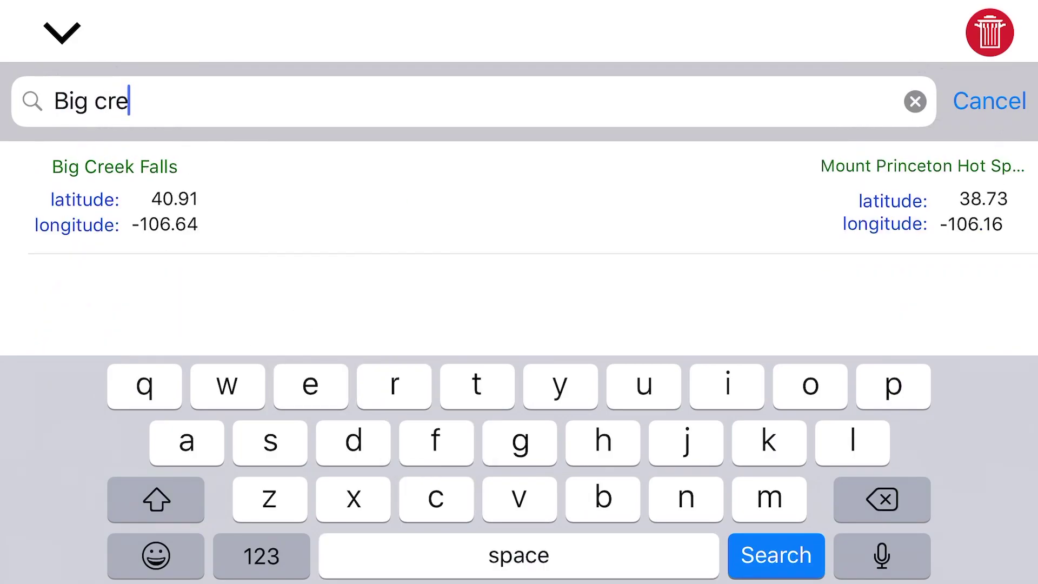
left_click(519, 194)
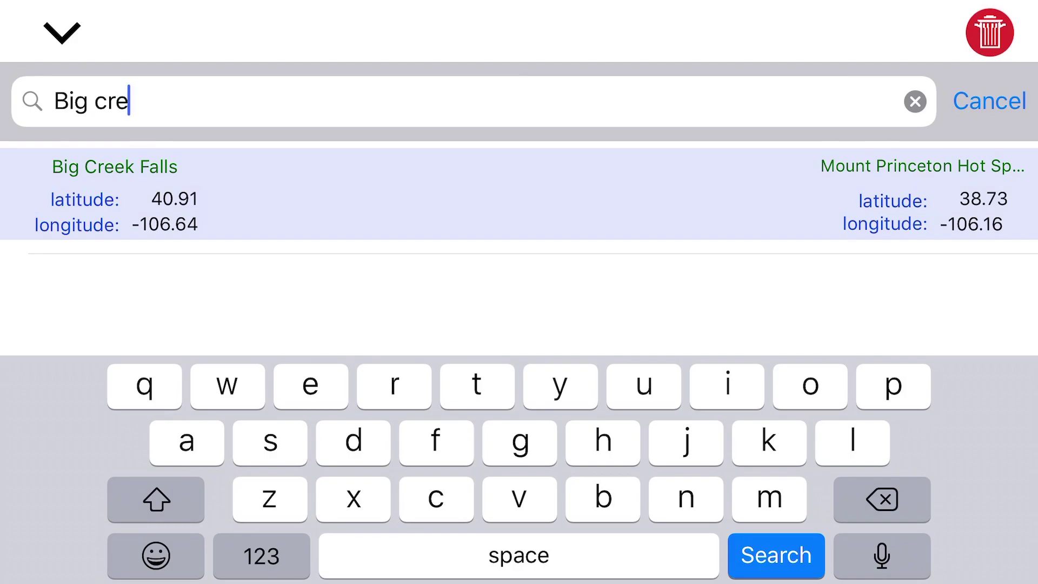
- Search the pair list for "Hob" and select the hob option1 pairs with White Hill and Flat Top Mountain
left_click(915, 101)
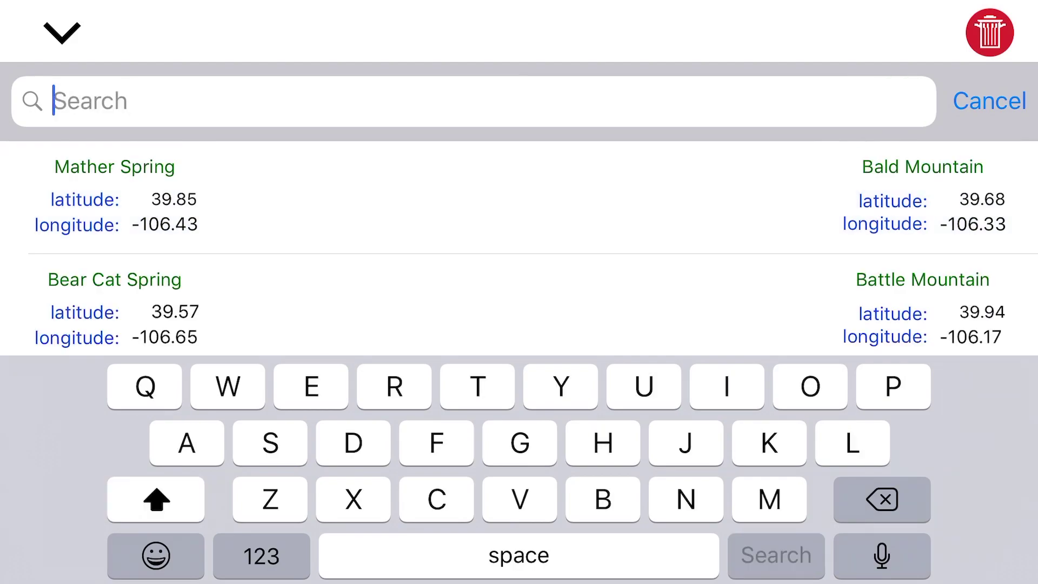
type("Ho")
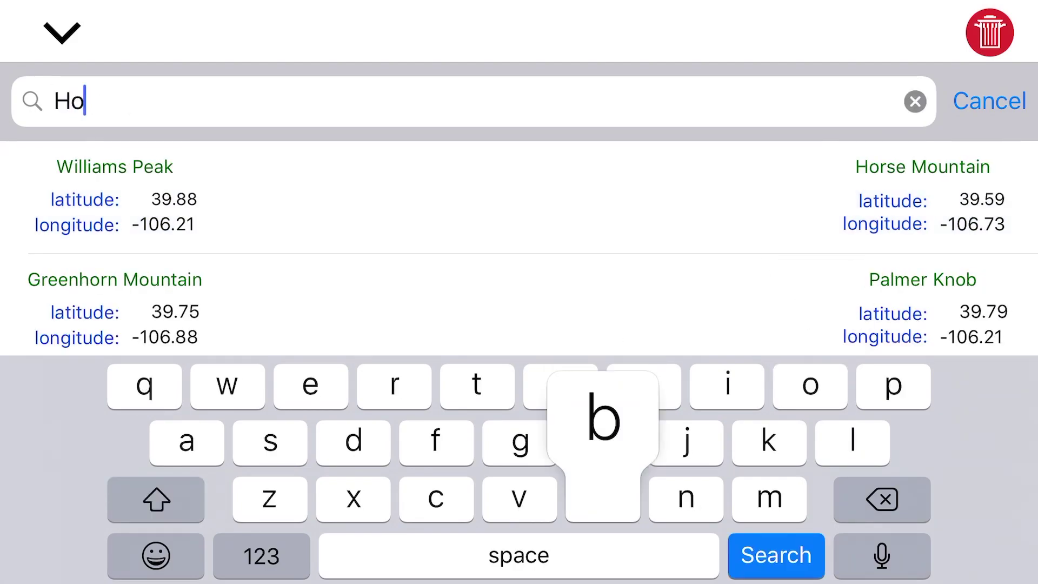
type("b")
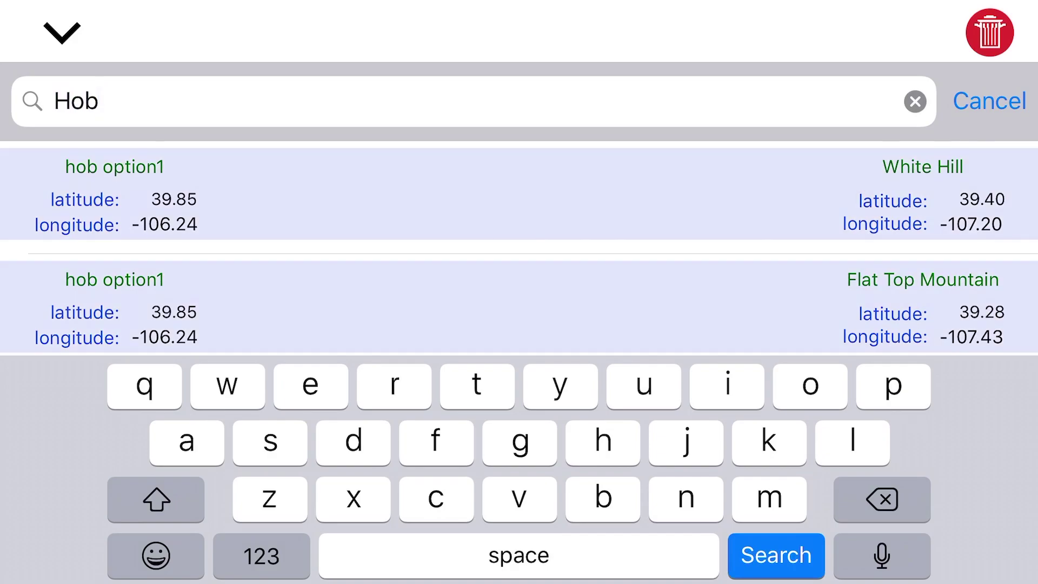
- Search the pair list for "Gold hil", select the Gold Blossom Rocks–Gold Hill pair and return to the map
key("BackSpace")
key("BackSpace")
key("BackSpace")
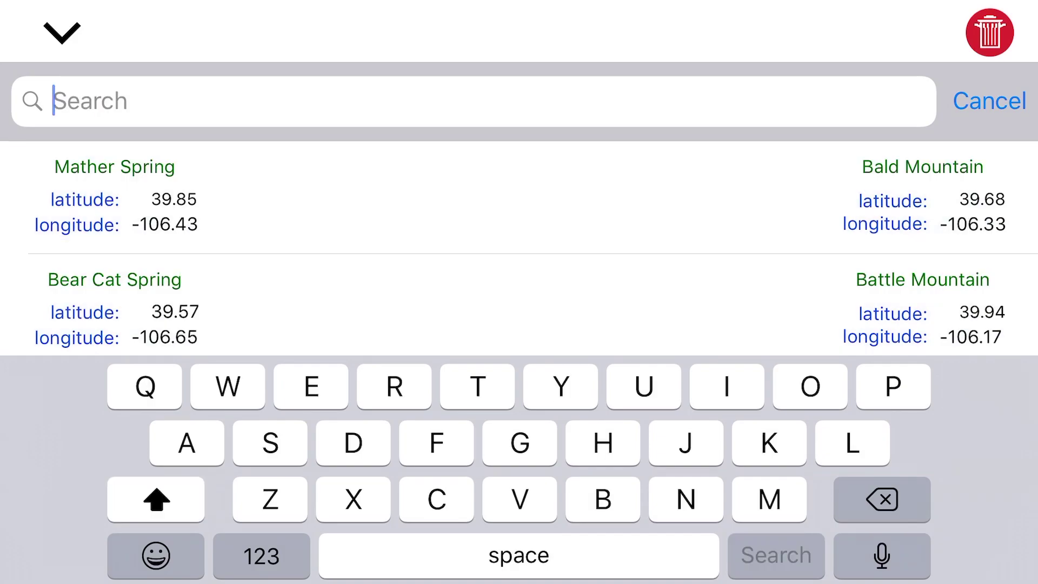
type("Gold ")
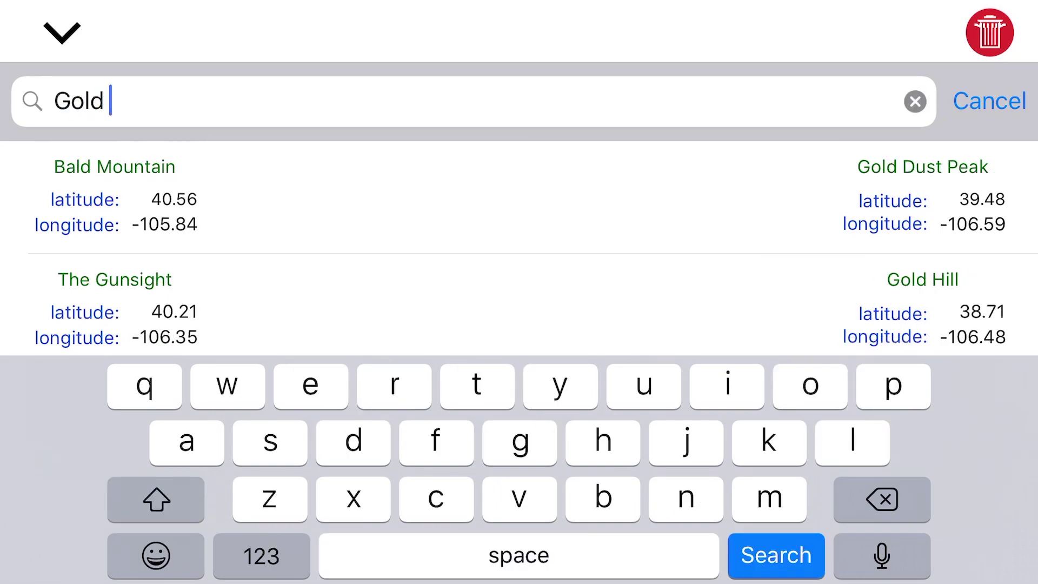
type("hil")
left_click(412, 301)
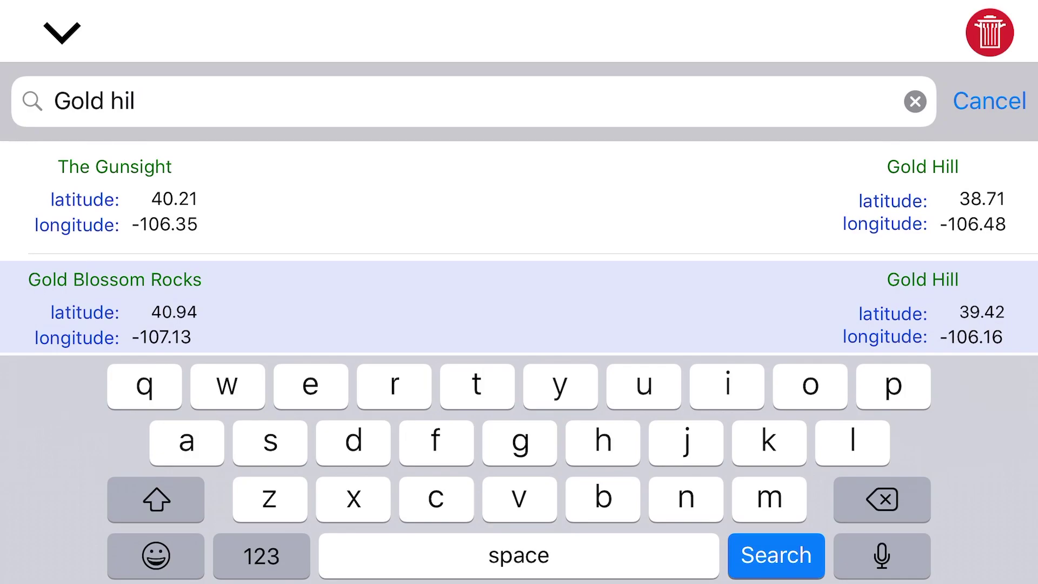
left_click(62, 31)
- Examine on the Colorado map how the lines of the selected anchor pairs extend from and cross at the pin
scroll(537, 324, "down", 10)
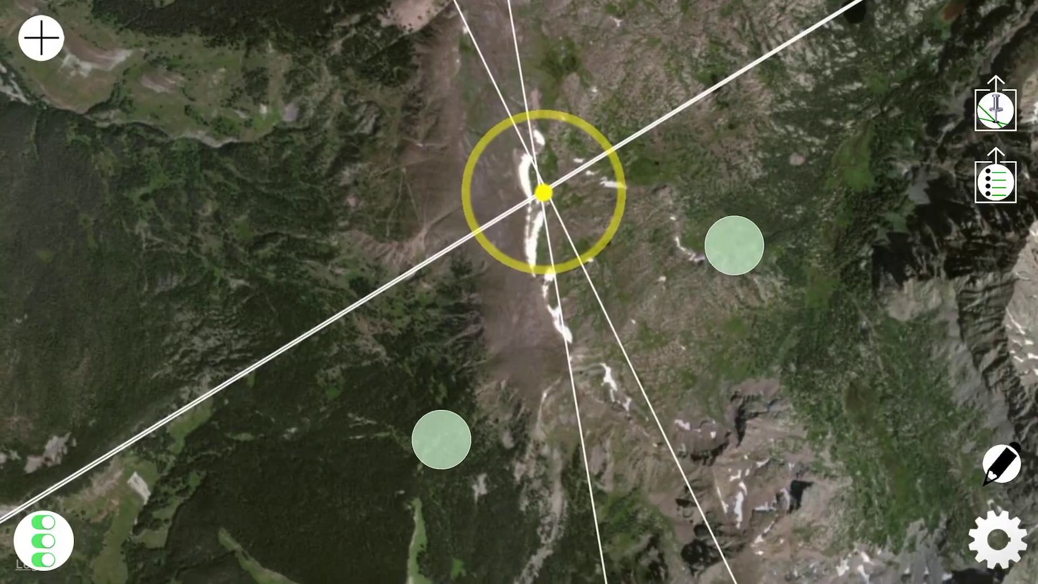
scroll(601, 356, "down", 10)
scroll(462, 323, "down", 5)
scroll(495, 354, "down", 8)
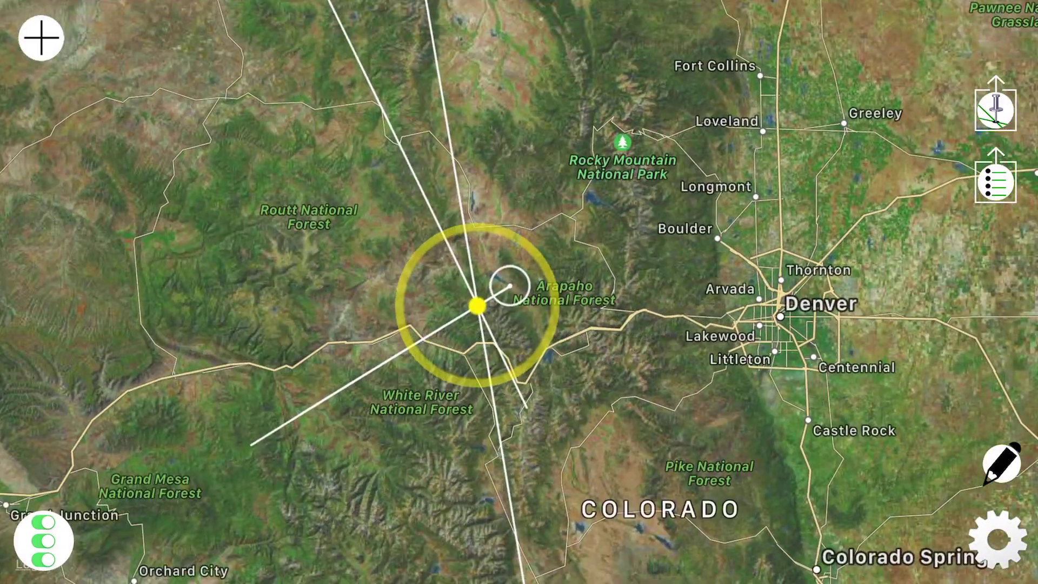
scroll(503, 368, "down", 8)
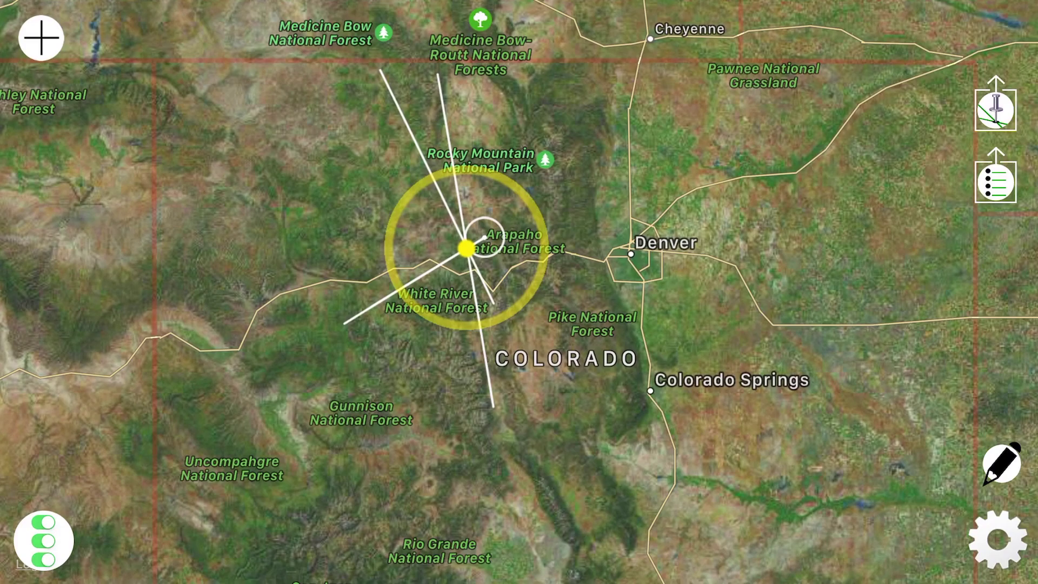
scroll(532, 308, "up", 5)
scroll(566, 322, "up", 4)
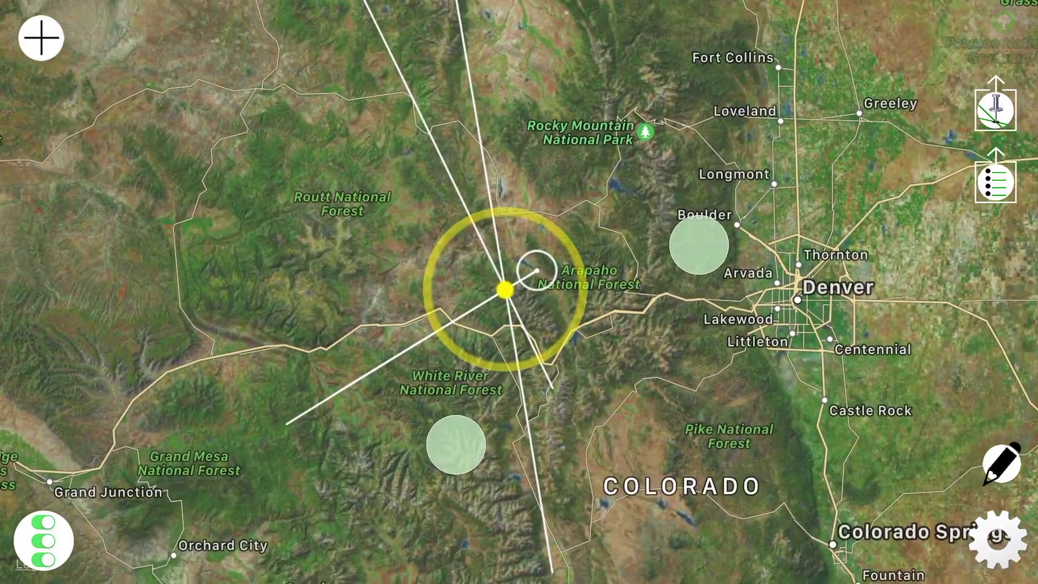
scroll(578, 344, "down", 1)
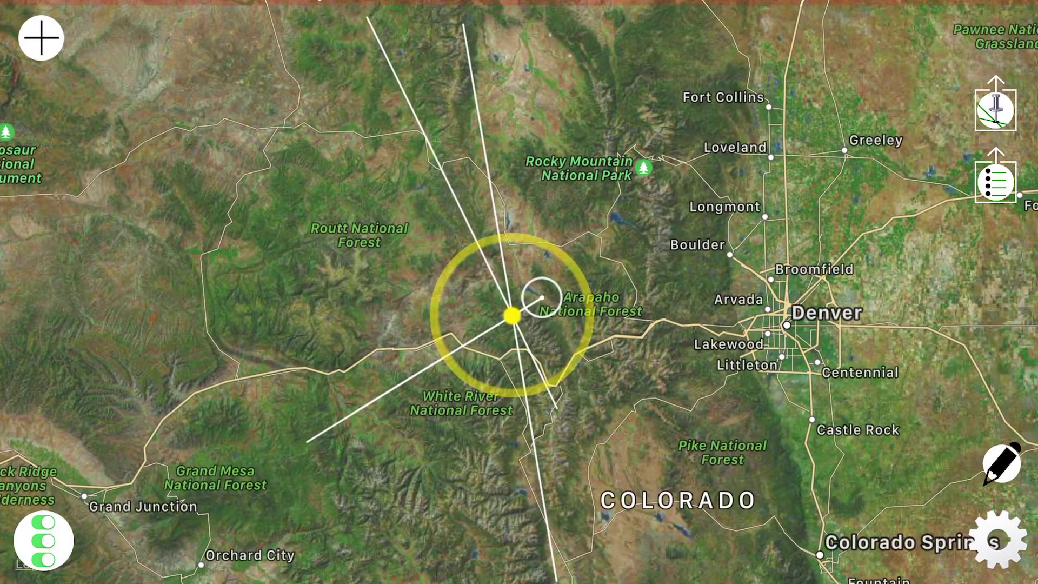